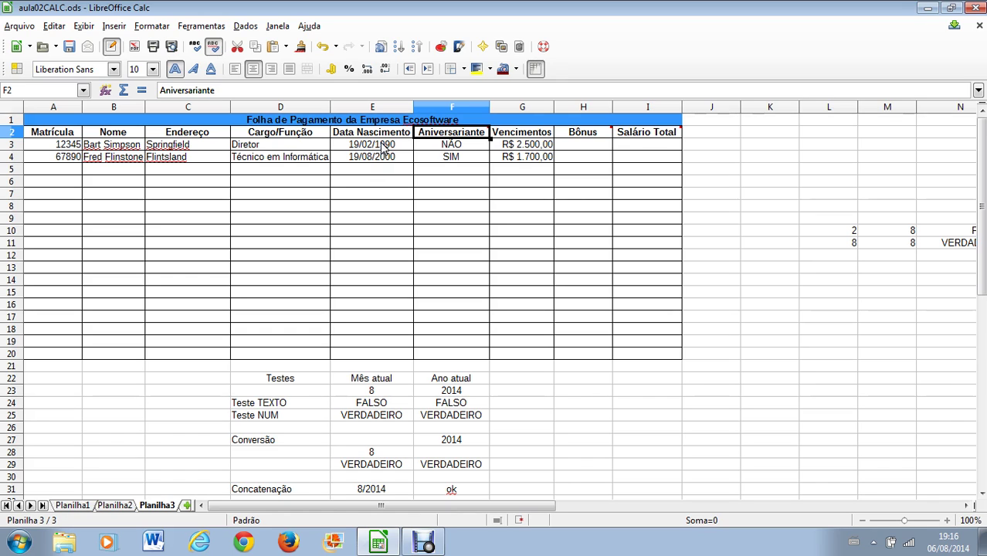
- Examine the two employees' birth dates and the formula in the first employee's Aniversariante cell
left_click(387, 147)
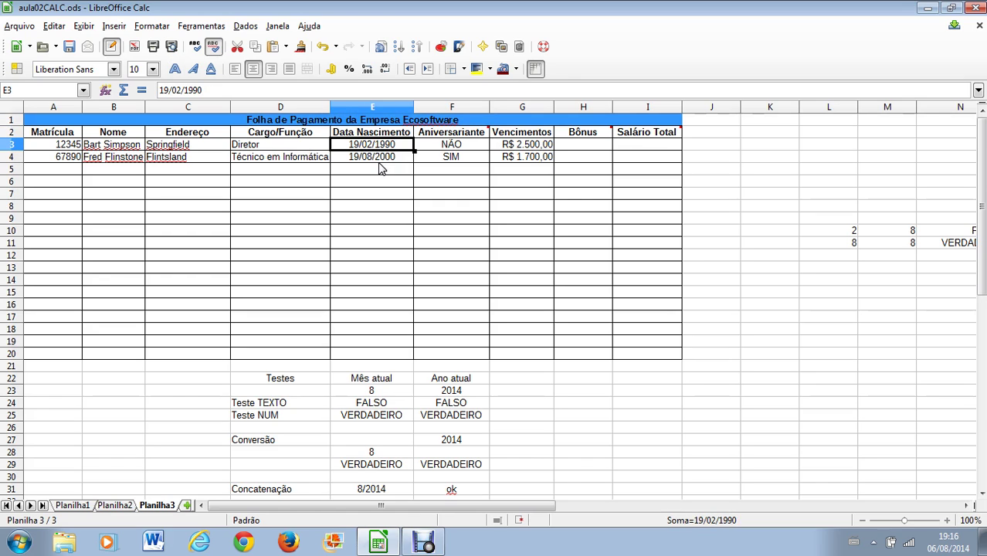
left_click(380, 158)
left_click(384, 148)
left_click(383, 159)
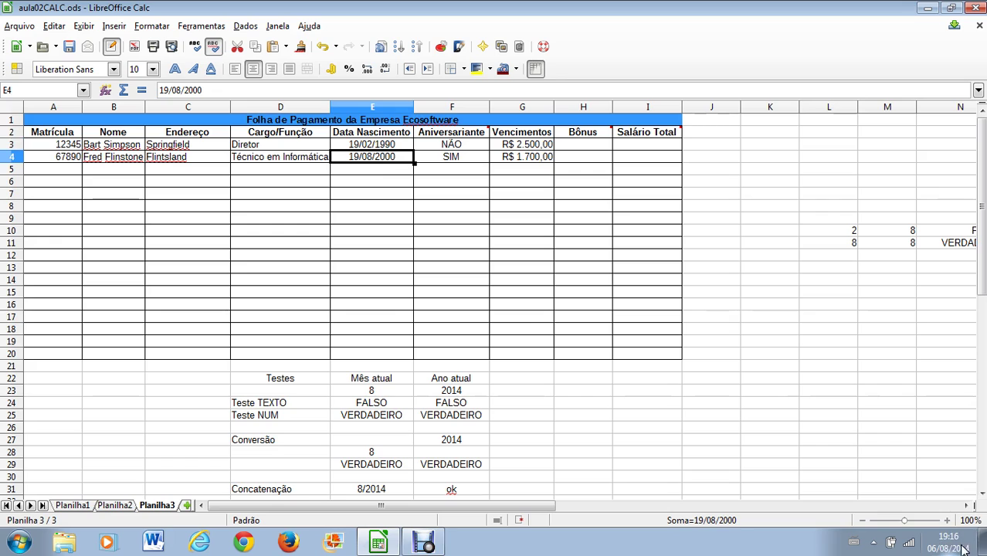
left_click(401, 145)
left_click(400, 154)
left_click(460, 146)
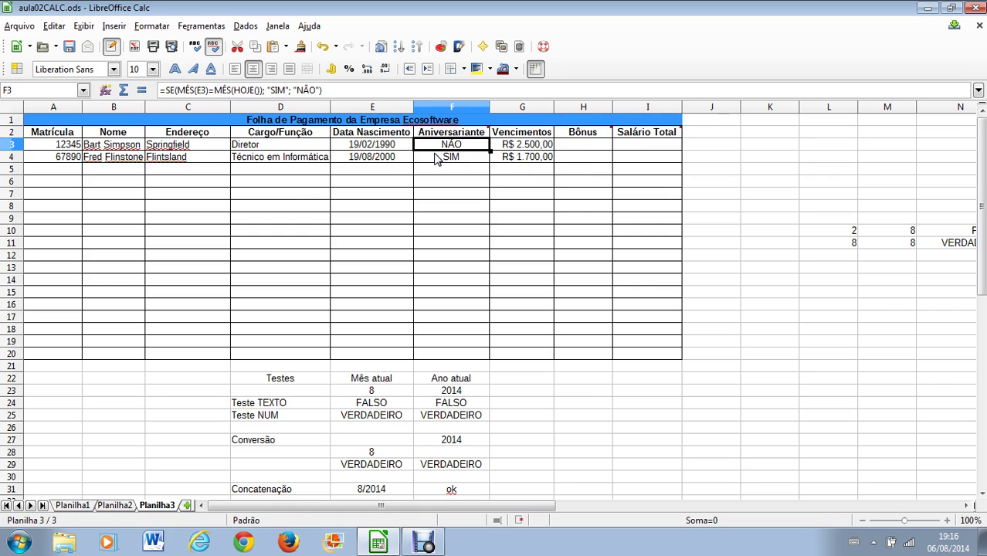
key("Left")
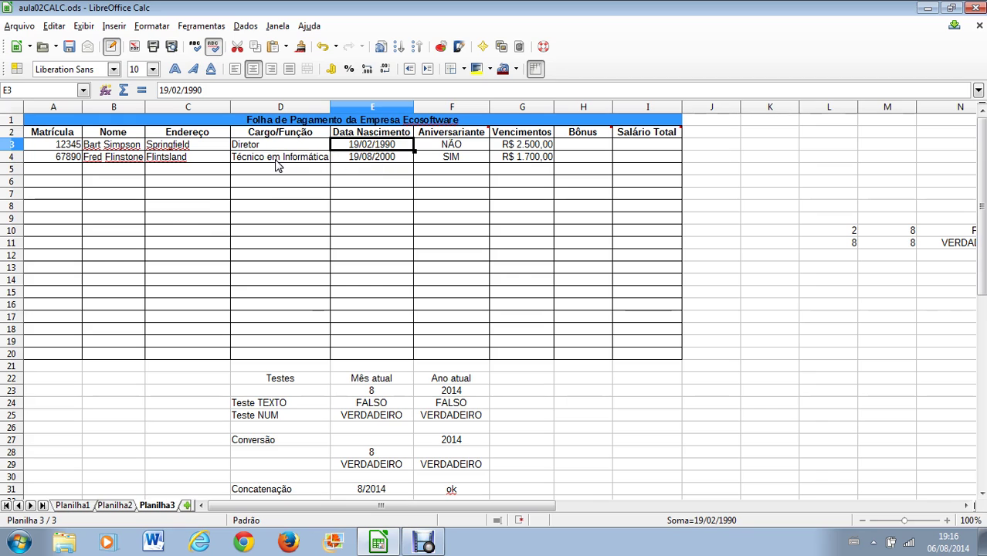
- Examine the header cells from Nome to Data Nascimento and the employees' name, address and job entries
left_click(266, 135)
left_click(212, 137)
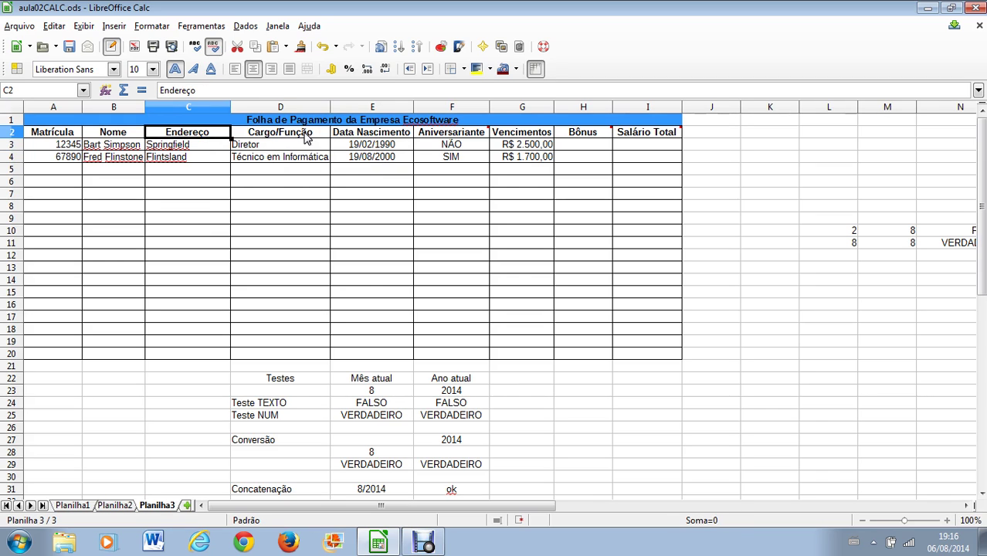
left_click(307, 136)
left_click(368, 138)
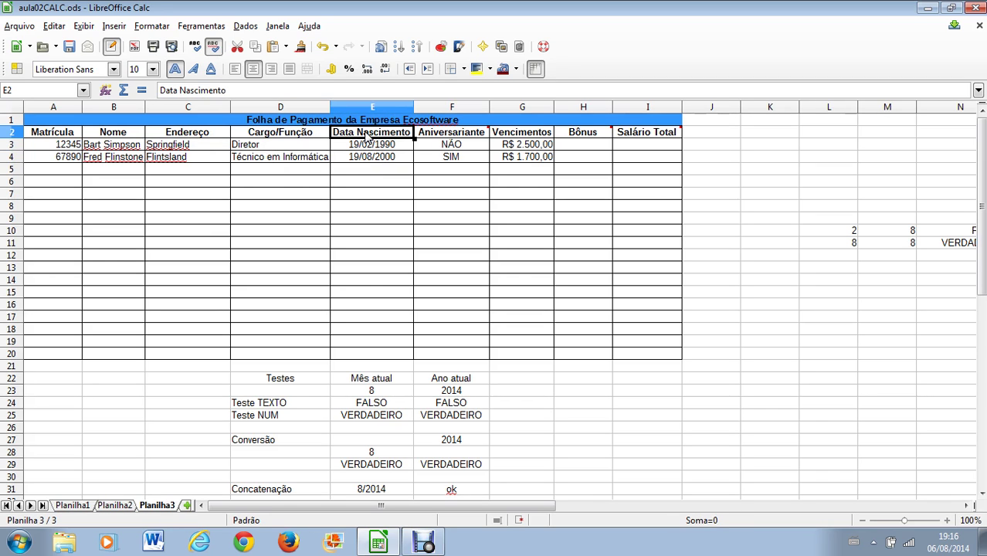
left_click(316, 136)
left_click(194, 136)
left_click(124, 136)
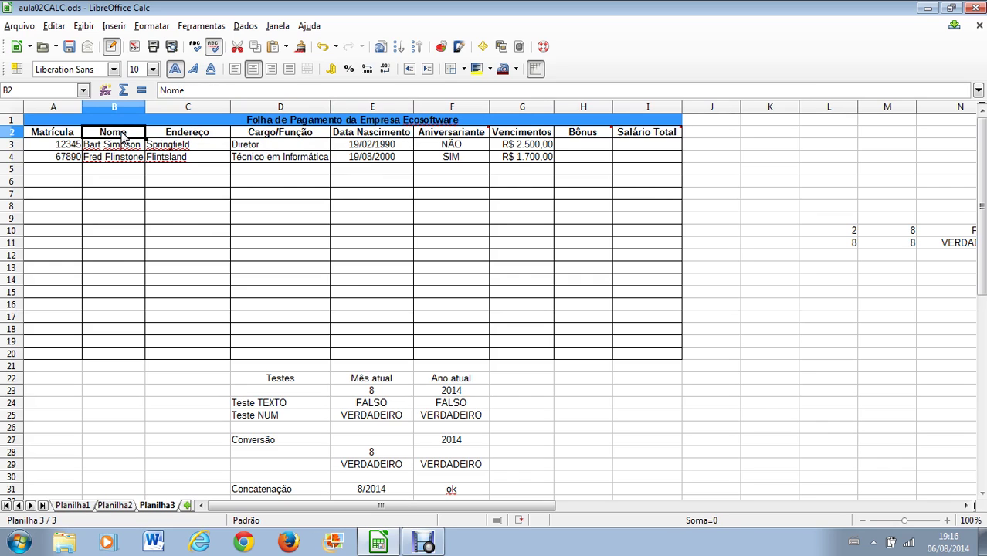
left_click(124, 146)
left_click(123, 159)
left_click(199, 160)
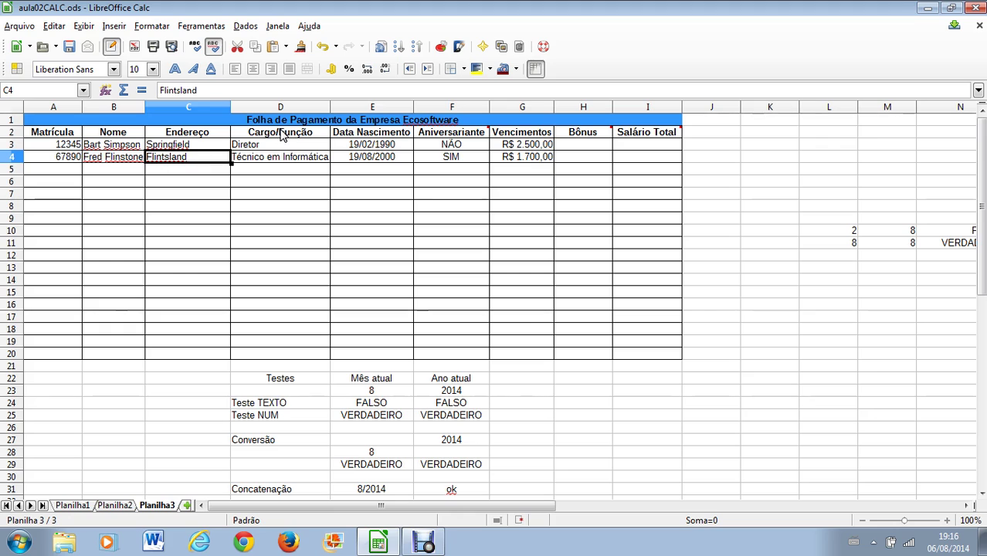
left_click(282, 135)
left_click(284, 147)
left_click(287, 159)
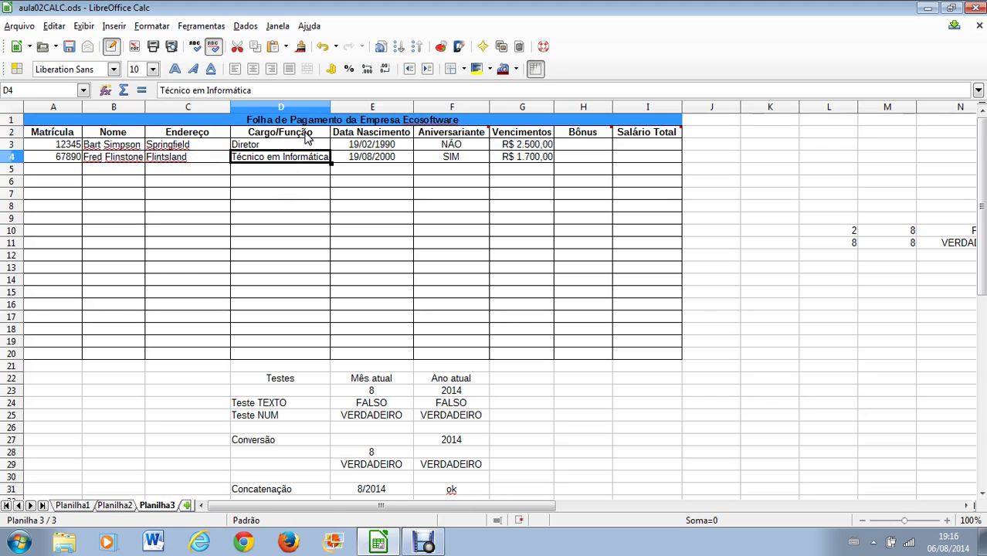
- Compare the two employees' text entries in the Cargo/Função and Endereço columns
left_click(307, 138)
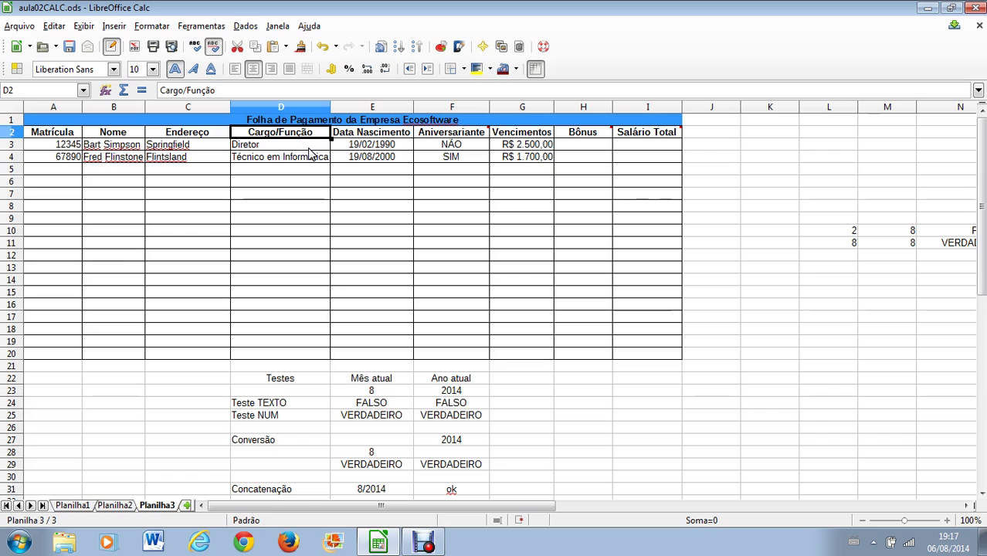
left_click(310, 146)
left_click(314, 159)
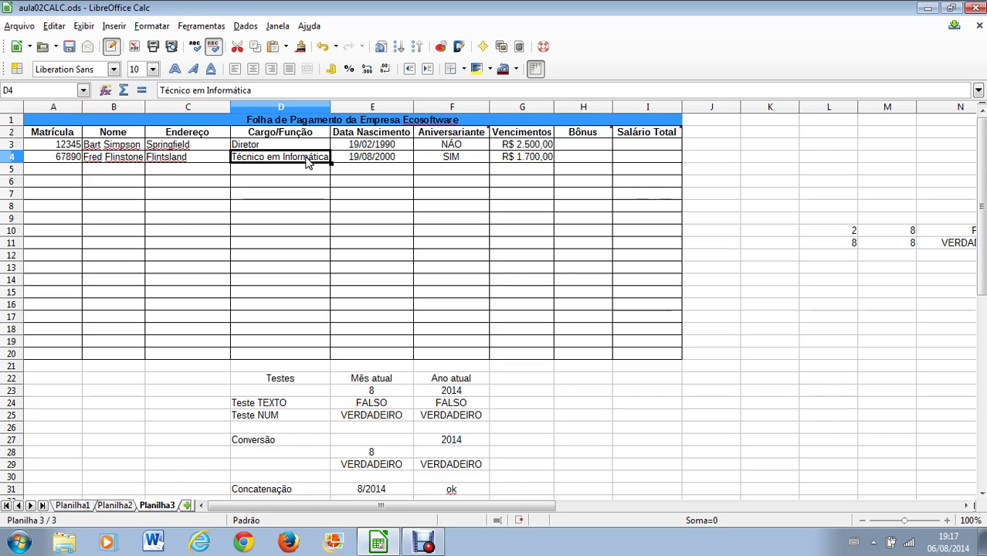
left_click(315, 148)
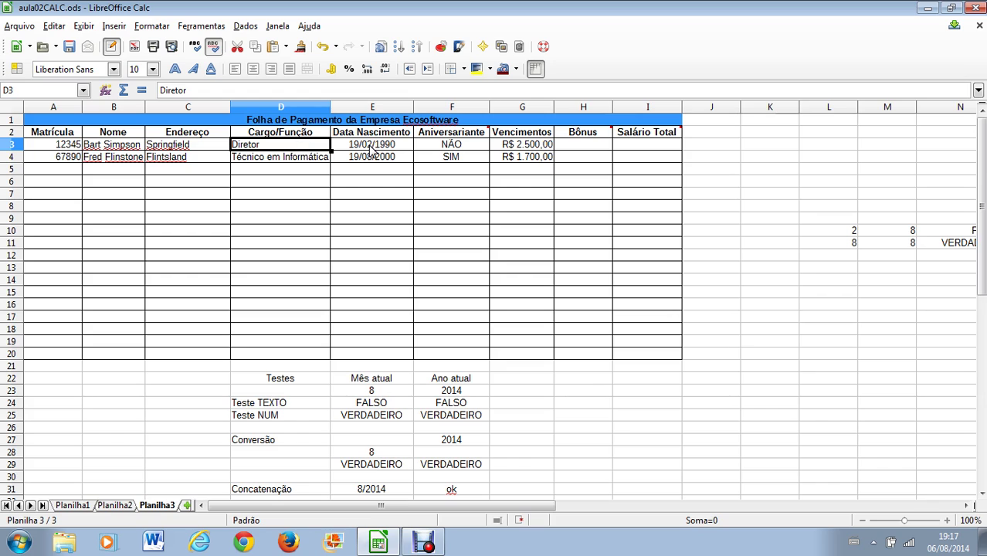
left_click(310, 158)
left_click(315, 147)
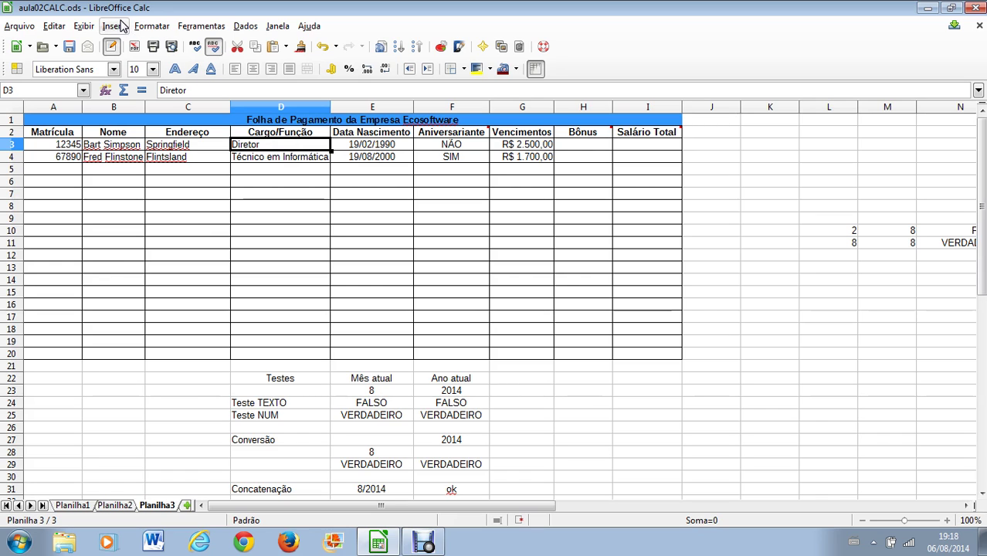
left_click(286, 158)
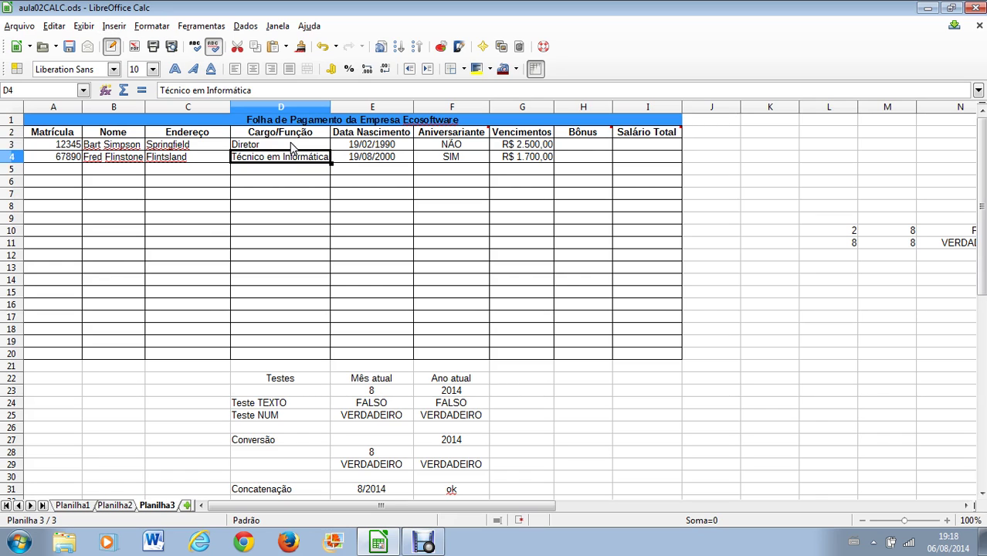
left_click(291, 147)
left_click(280, 159)
left_click(282, 147)
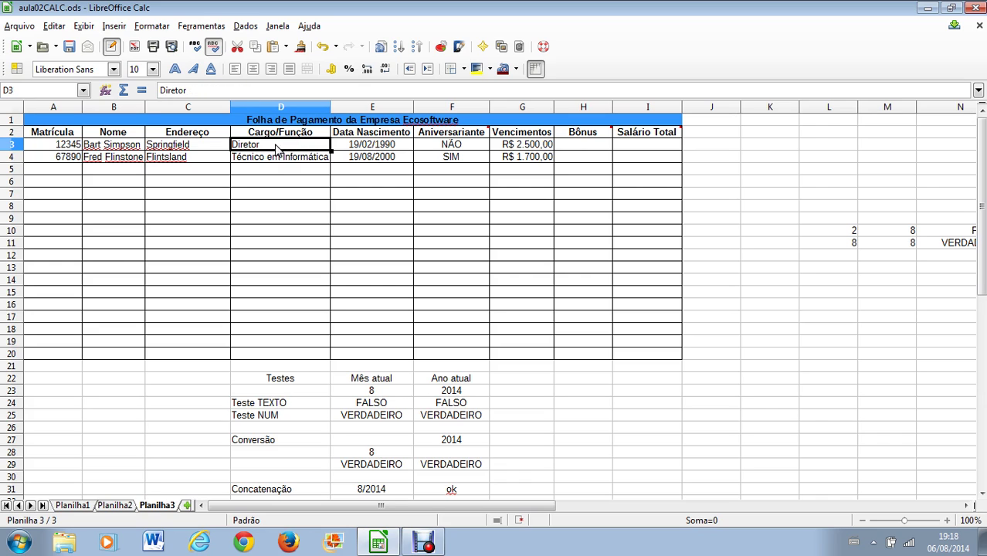
left_click(195, 147)
left_click(197, 159)
left_click(201, 147)
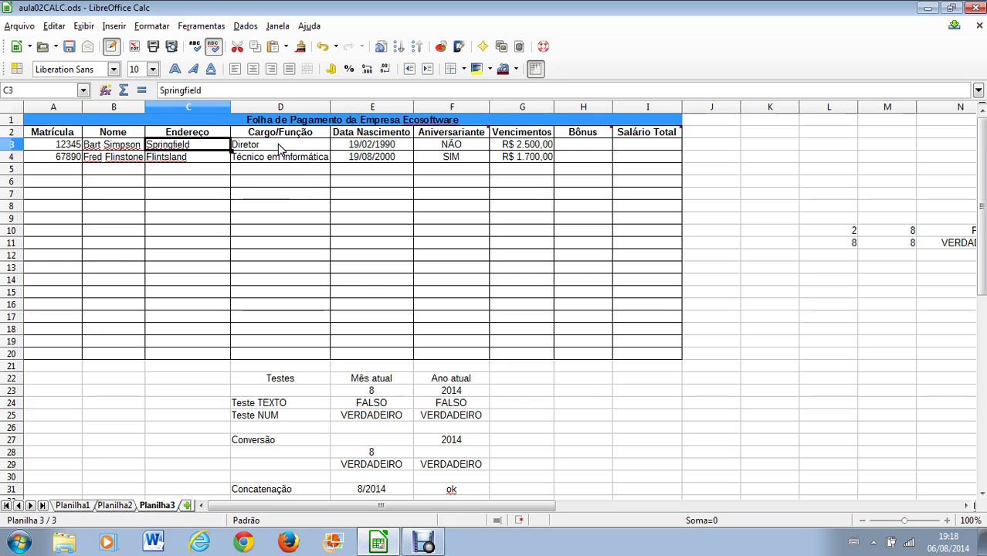
- Open the Function Wizard on cell C3 and read the descriptions of functions such as ASEN, ARRED and ALEATÓRIO
left_click(106, 90)
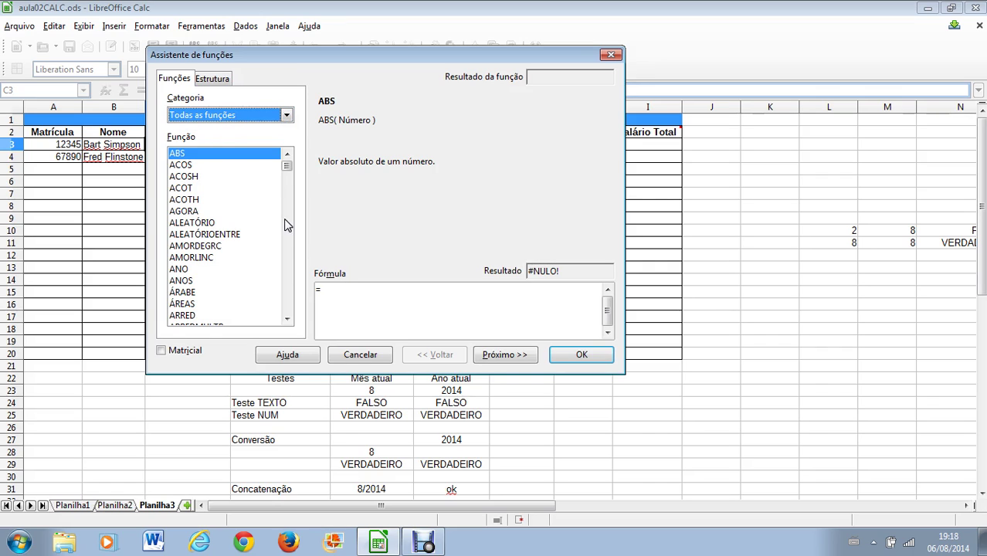
left_click(288, 319)
scroll(288, 319, "down", 2)
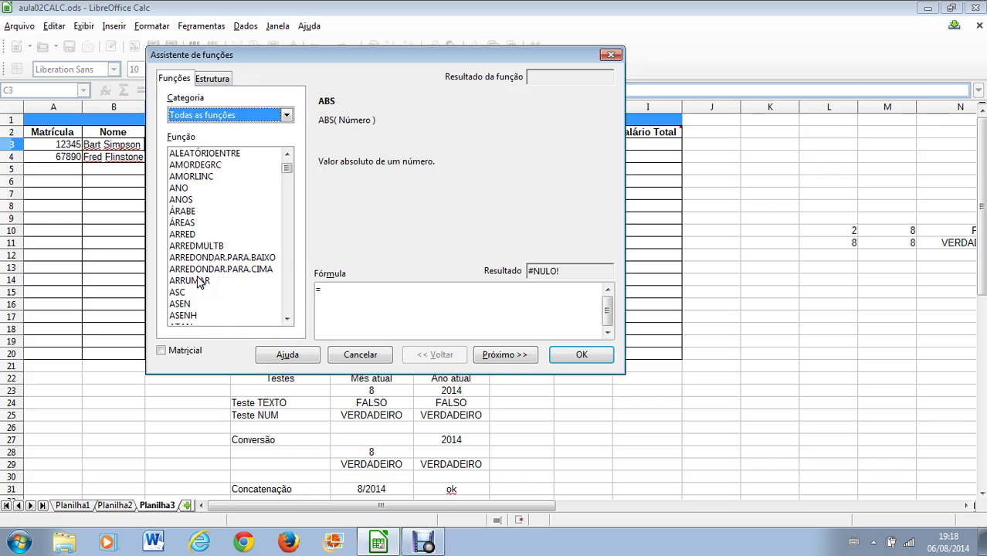
left_click(235, 269)
left_click(214, 303)
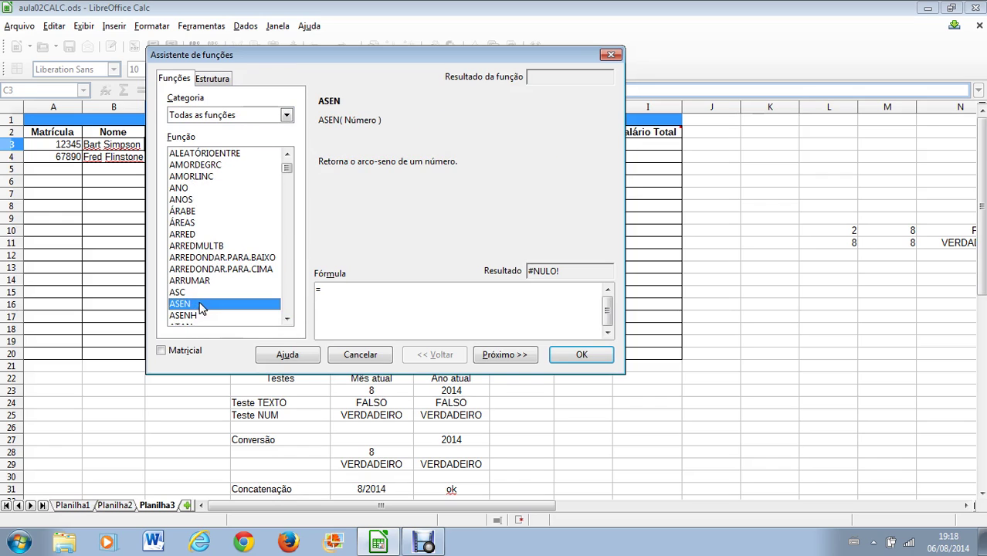
left_click(287, 319)
left_click(287, 319)
left_click(286, 320)
left_click(287, 320)
left_click(185, 270)
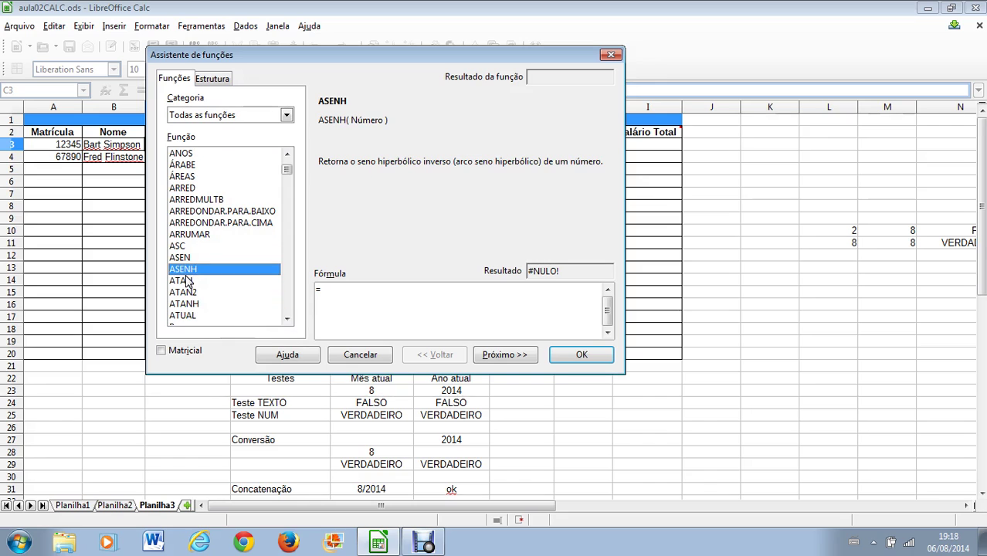
left_click(193, 200)
left_click(191, 189)
left_click(287, 153)
left_click(288, 153)
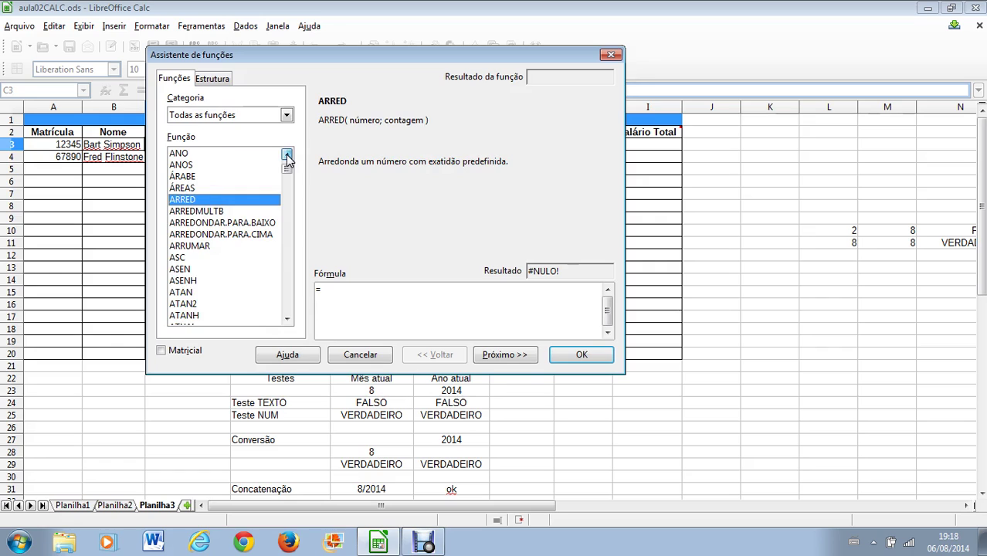
left_click(288, 153)
left_click(287, 153)
left_click(287, 153)
left_click(287, 153)
left_click(193, 166)
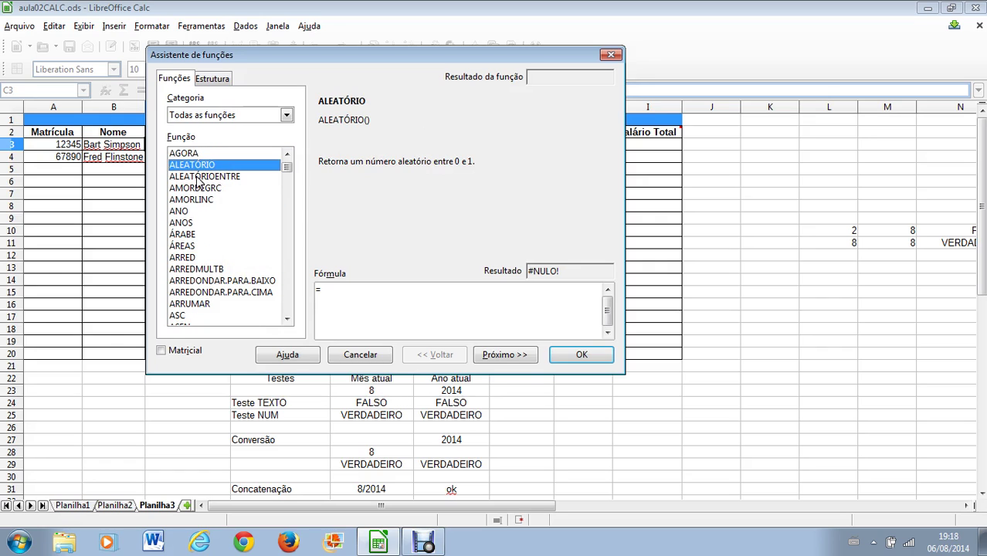
- Try the formula =agora() in the Function Wizard and list the functions of the Data e hora category
left_click(249, 153)
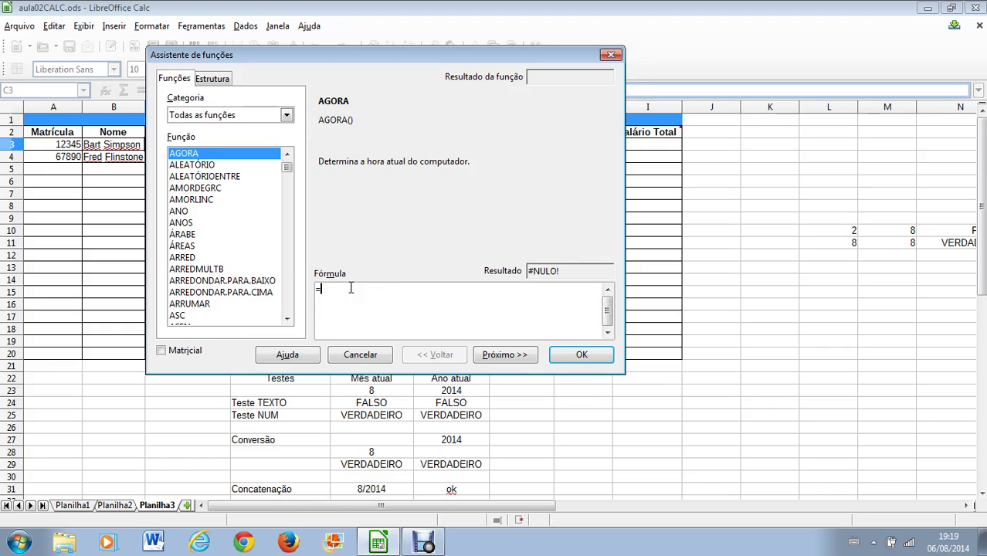
type("agora()")
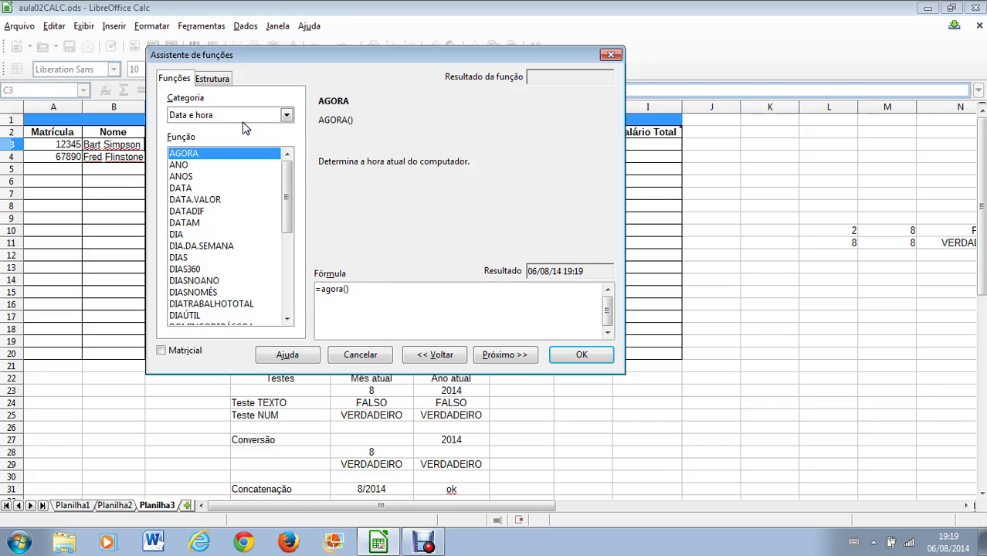
left_click(286, 115)
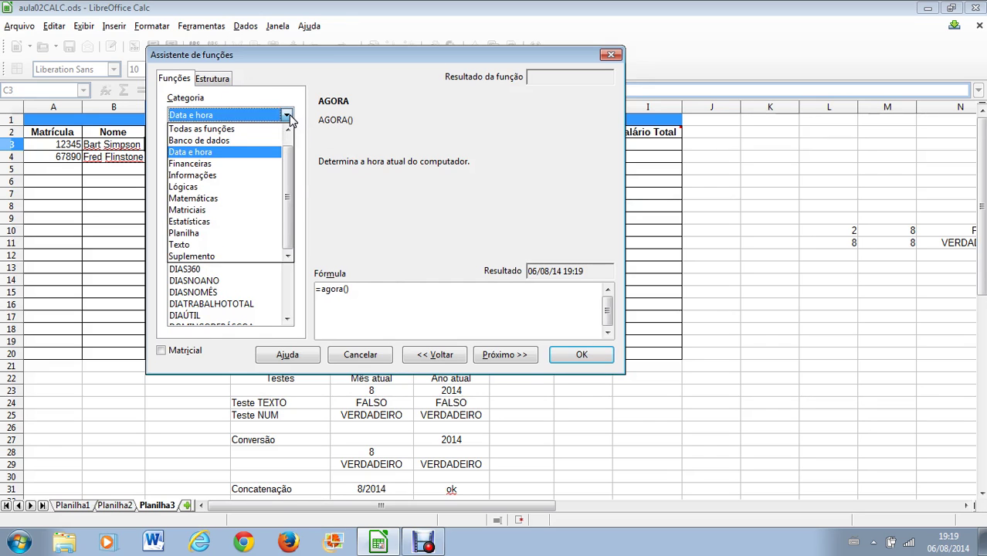
left_click(287, 117)
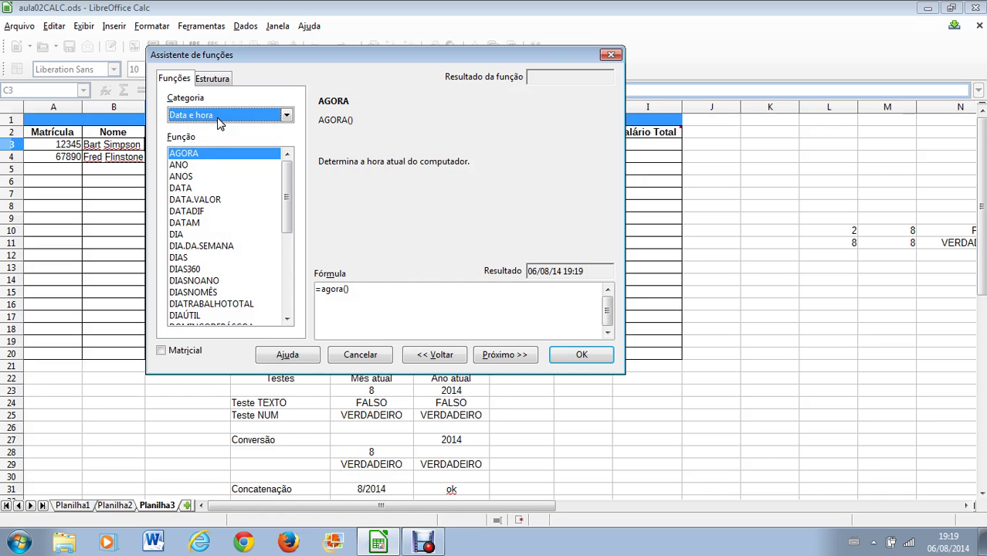
left_click_drag(287, 199, 302, 160)
- Review the function categories, list the Lógicas functions, and close the Function Wizard without applying a formula
left_click(286, 115)
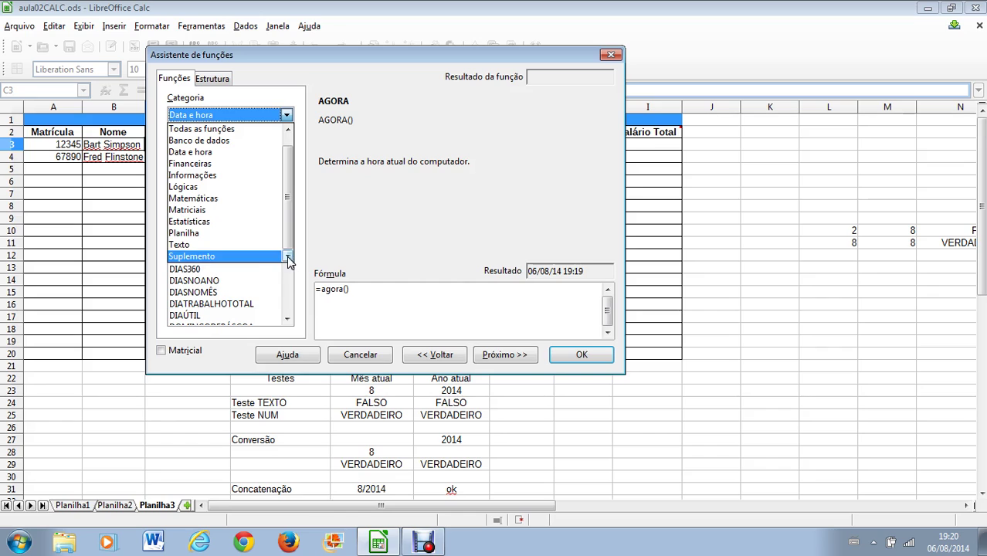
left_click(289, 130)
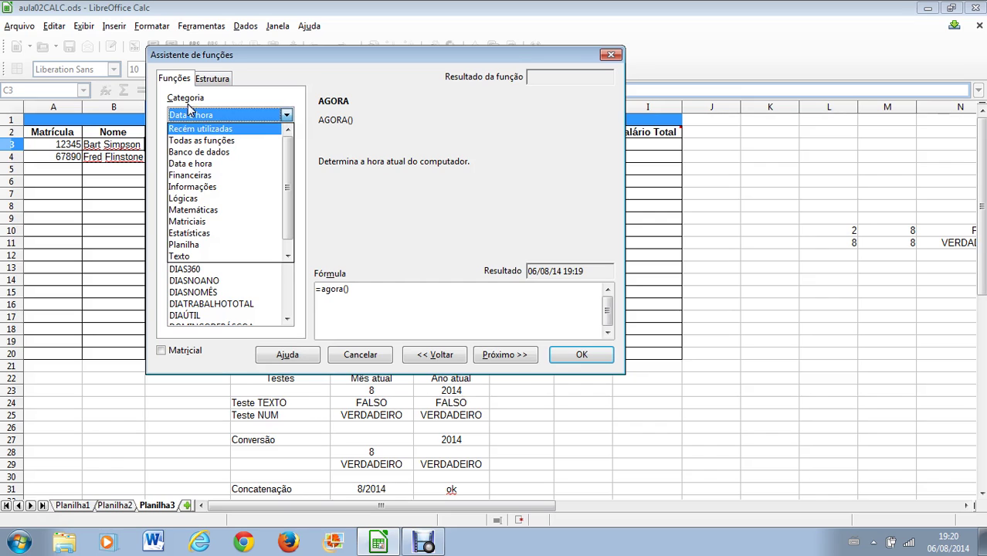
left_click(186, 198)
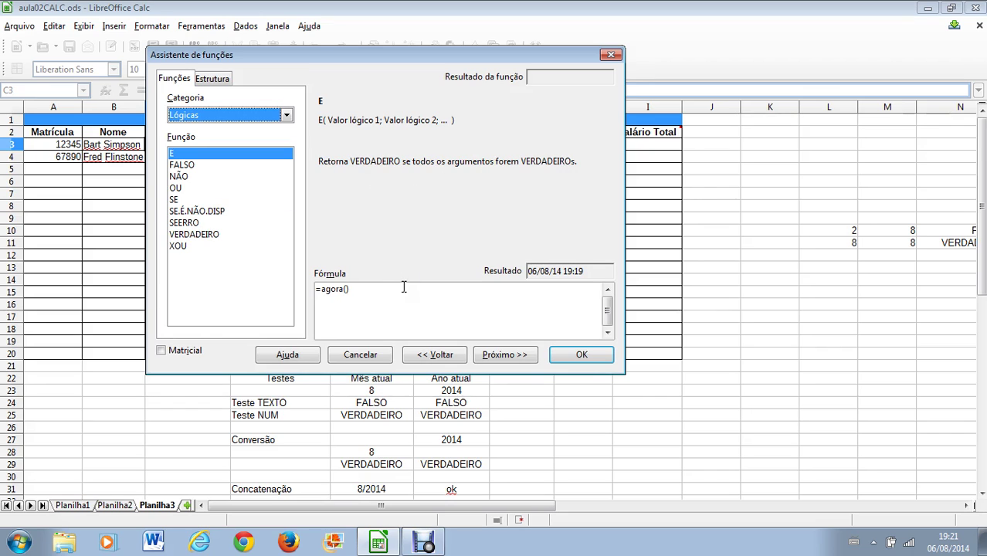
left_click(384, 358)
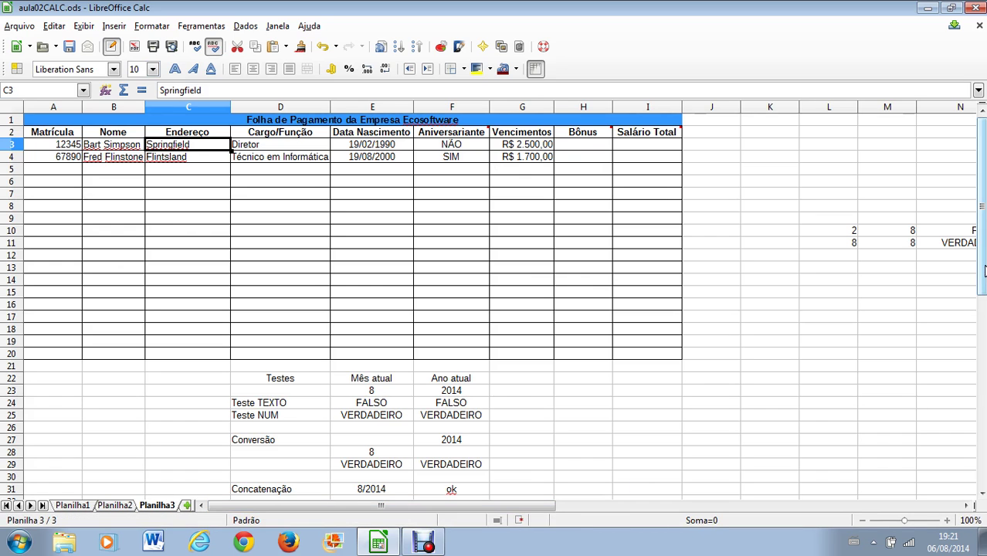
- Inspect the formula in cell L10 of the month comparison test
left_click_drag(984, 271, 986, 292)
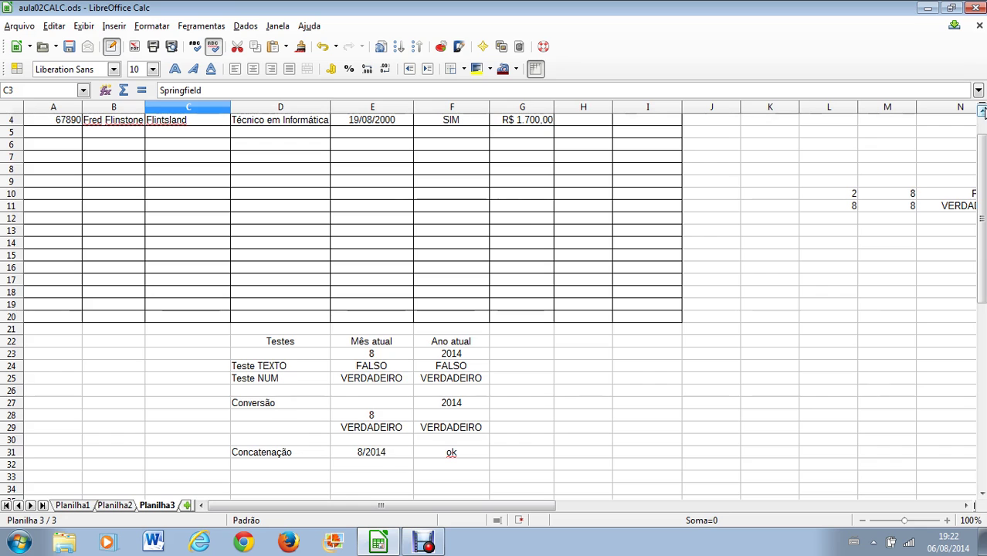
scroll(655, 346, "up", 1)
left_click_drag(475, 509, 550, 506)
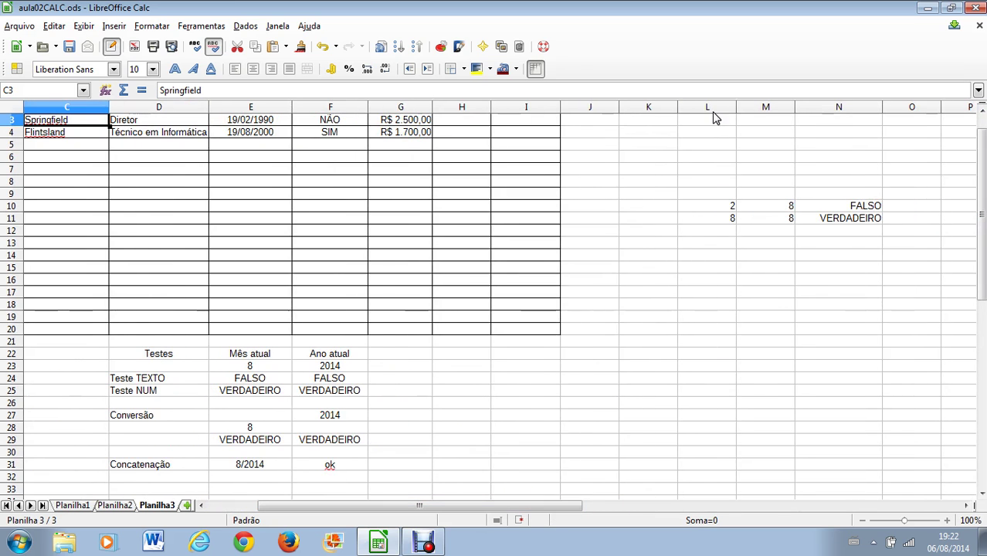
left_click(705, 211)
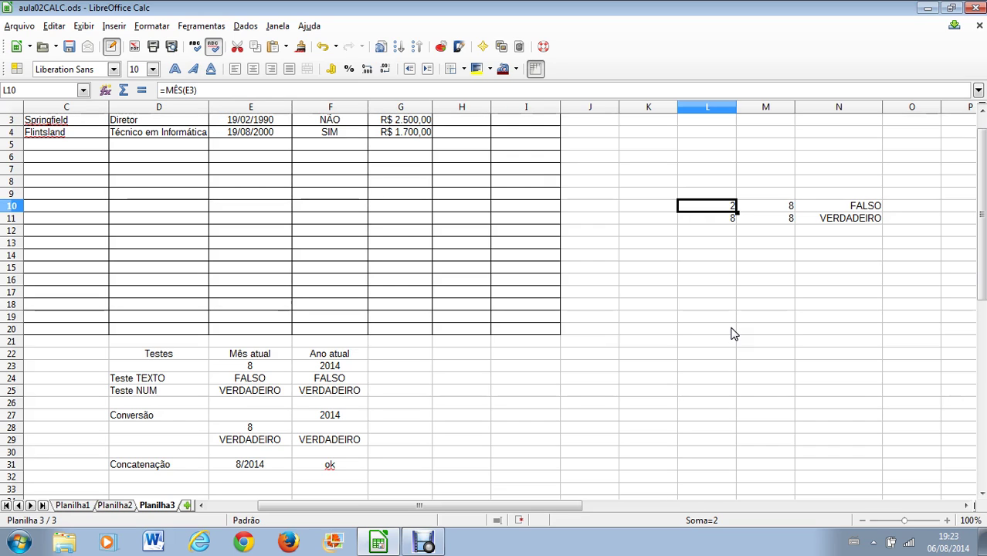
- Enter the formula =2+5 in cell L15
left_click(723, 274)
type("=2")
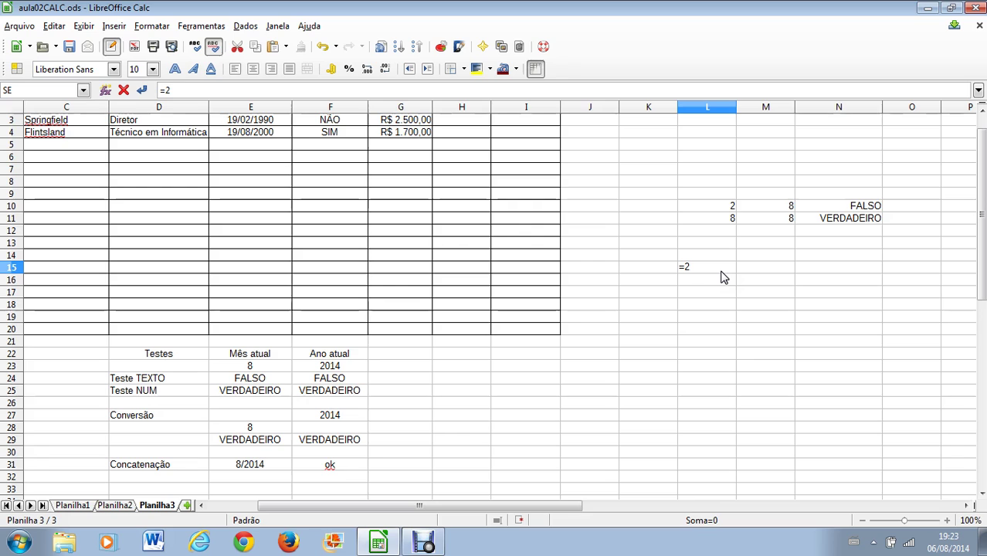
type("+5")
key("Return")
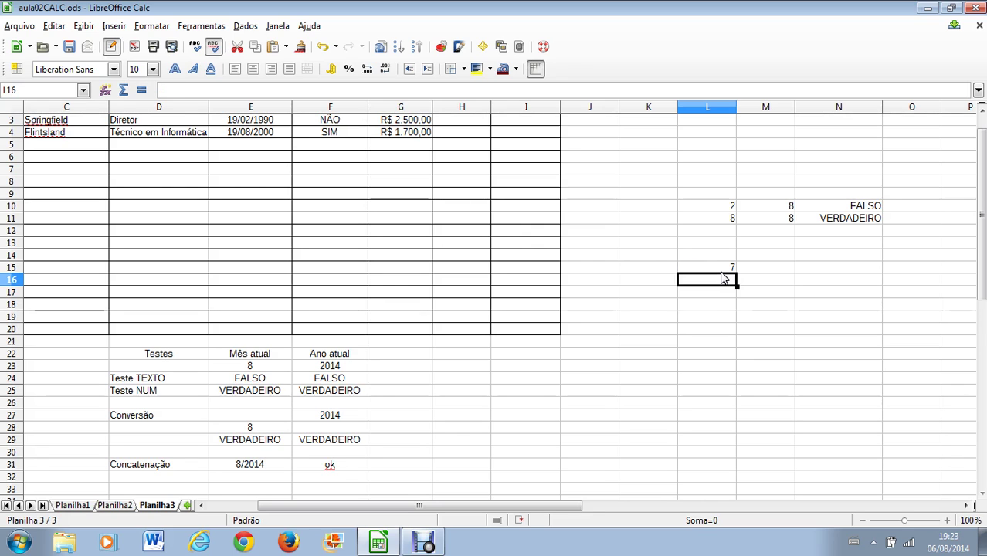
- Enter 2+5 without an equals sign in cell L16 and centre it horizontally
left_click(718, 269)
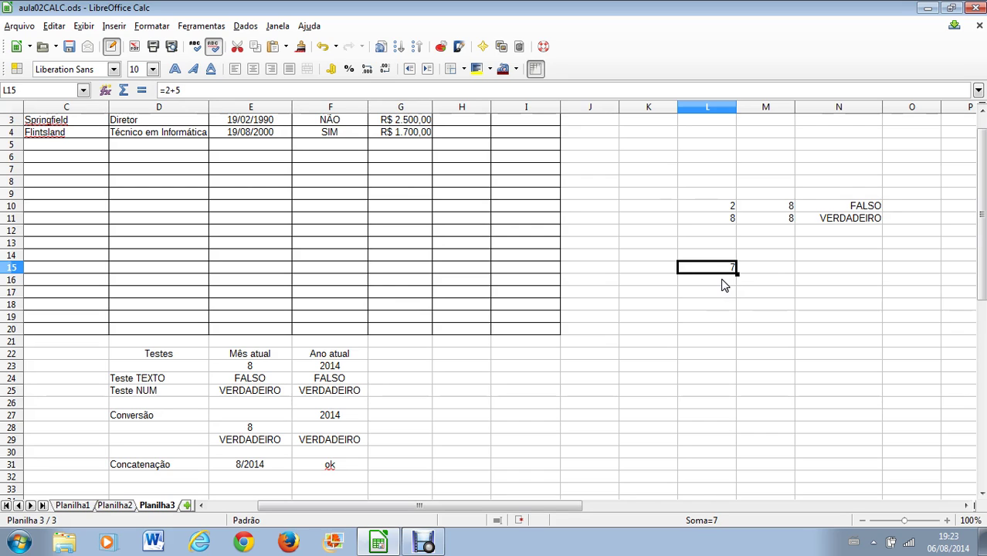
key("Down")
type("2")
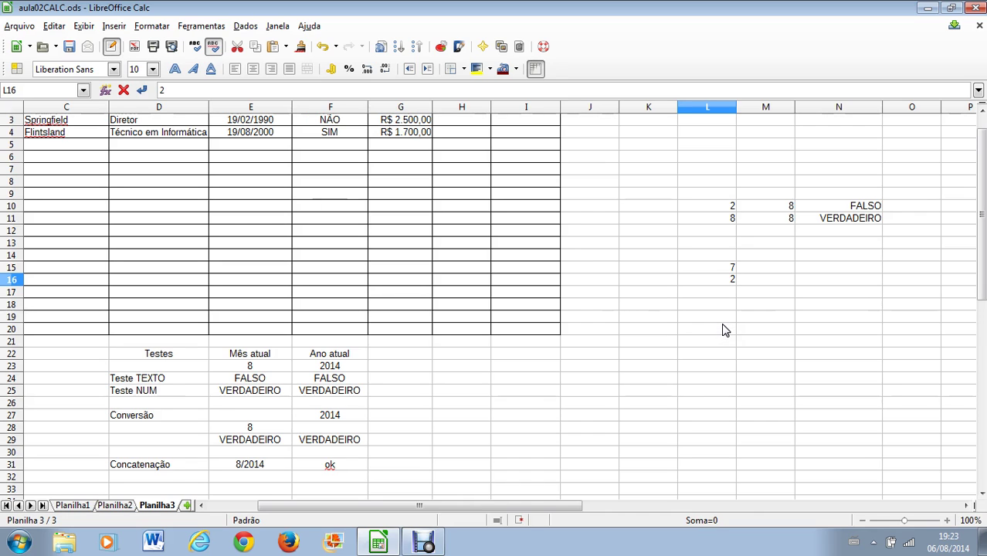
type("+5")
key("Return")
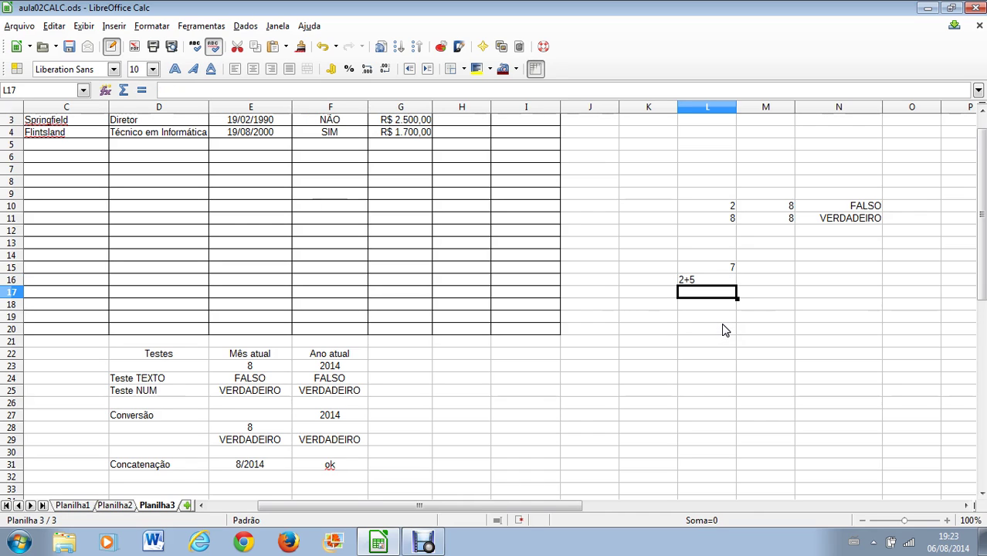
left_click(709, 283)
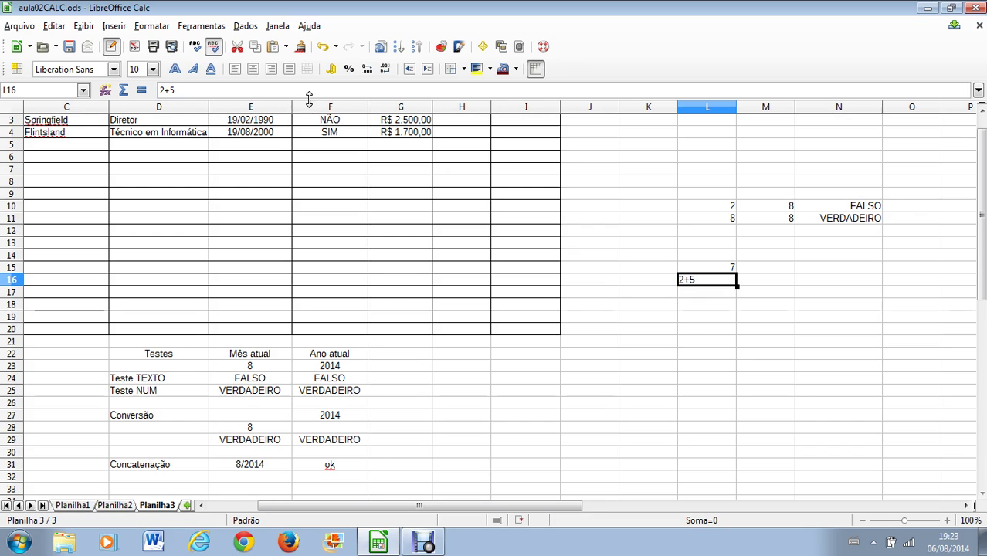
left_click(253, 71)
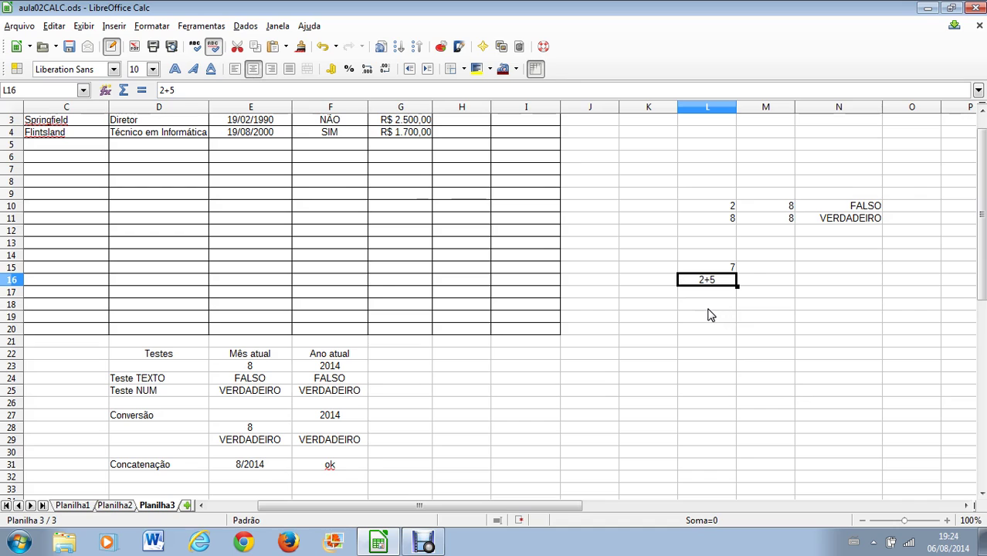
- Inspect the month formulas in cells L10 and M10 and the birth date in E3 that L10 references
left_click(724, 208)
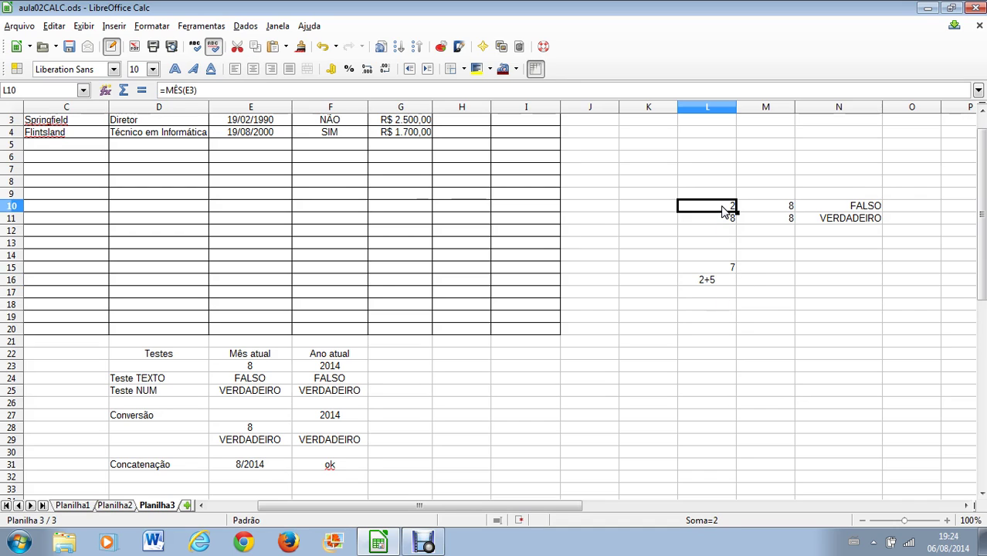
left_click(262, 122)
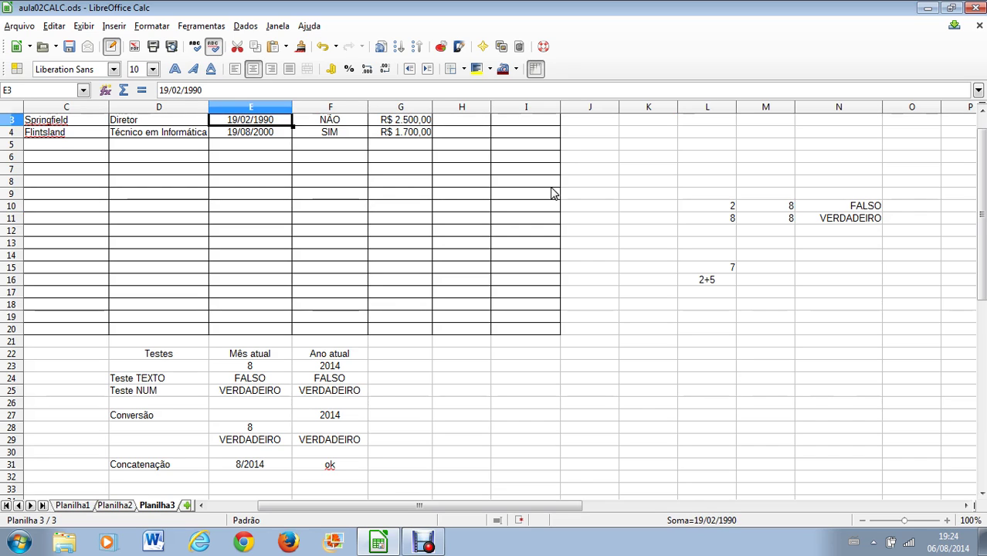
left_click(731, 210)
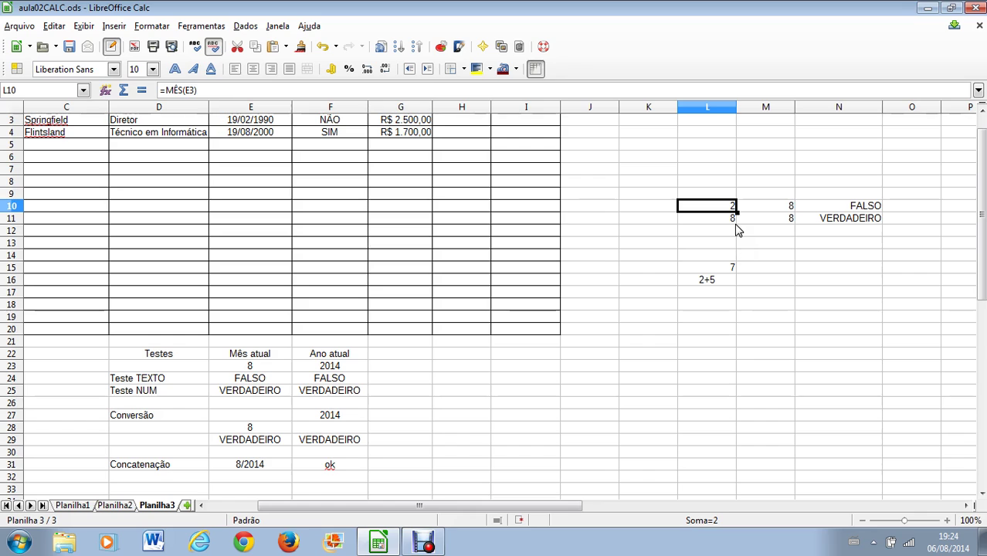
left_click(787, 210)
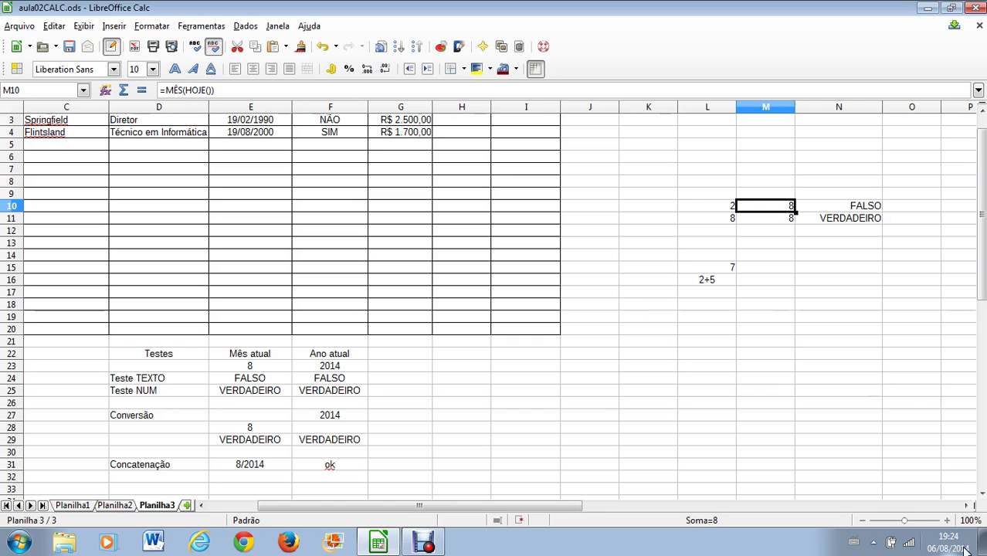
mouse_move(945, 547)
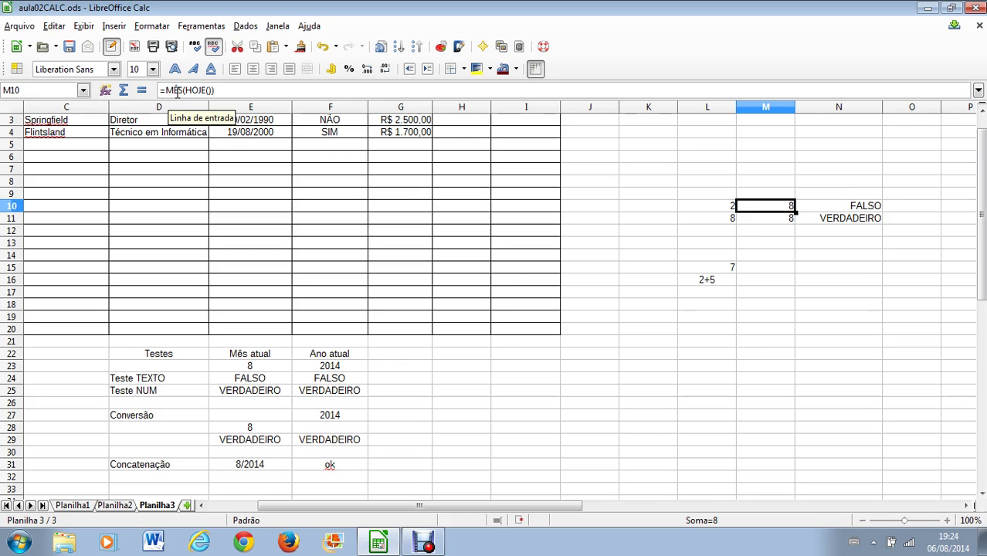
left_click(725, 204)
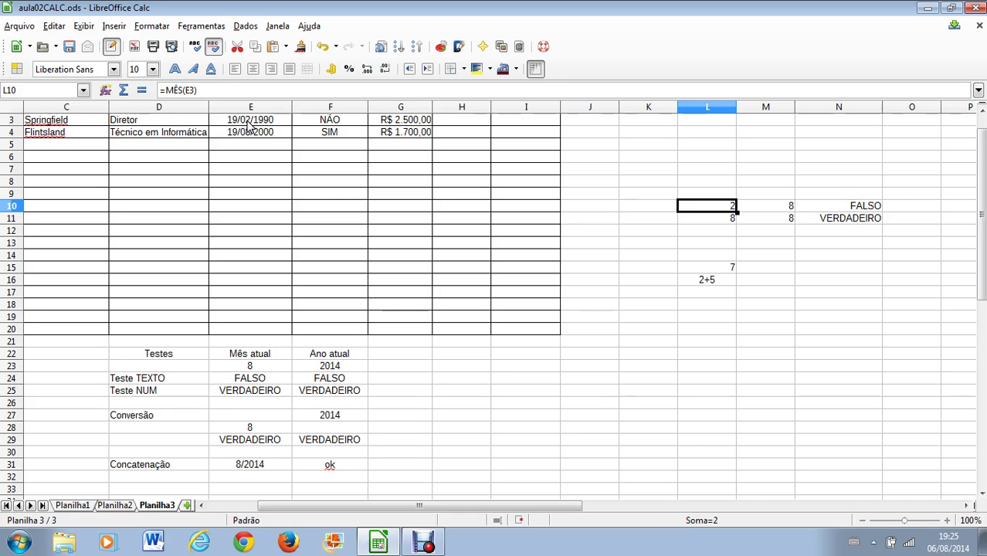
left_click(774, 207)
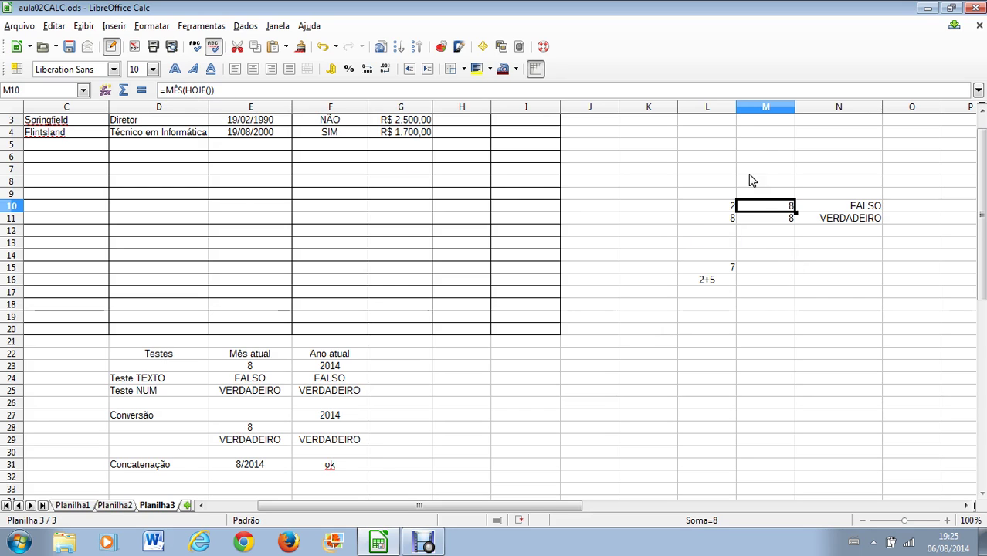
- Enter the formula =HOJE() in cell M6 and reselect the cell to check its formula
left_click(768, 159)
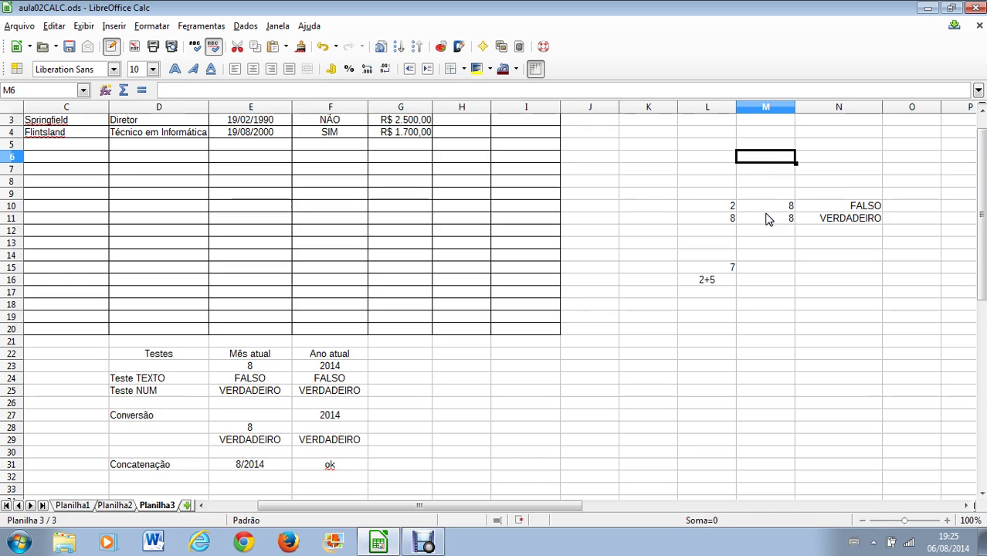
type("=hoje")
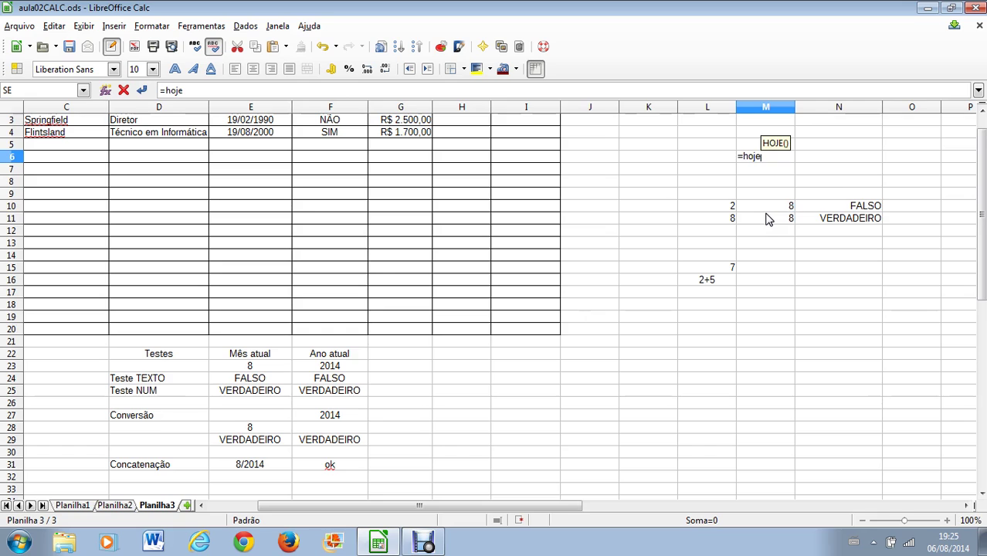
type("()")
key("Return")
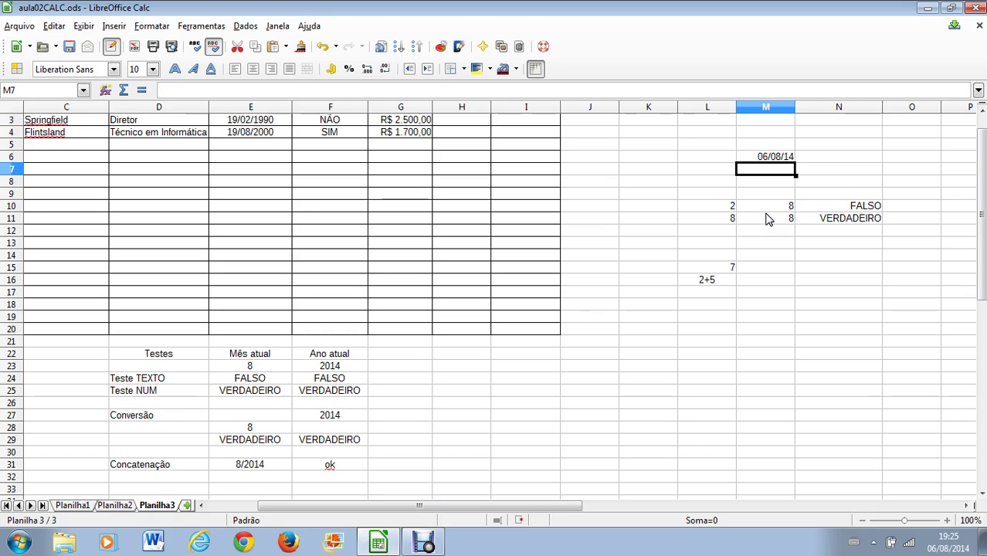
left_click(758, 158)
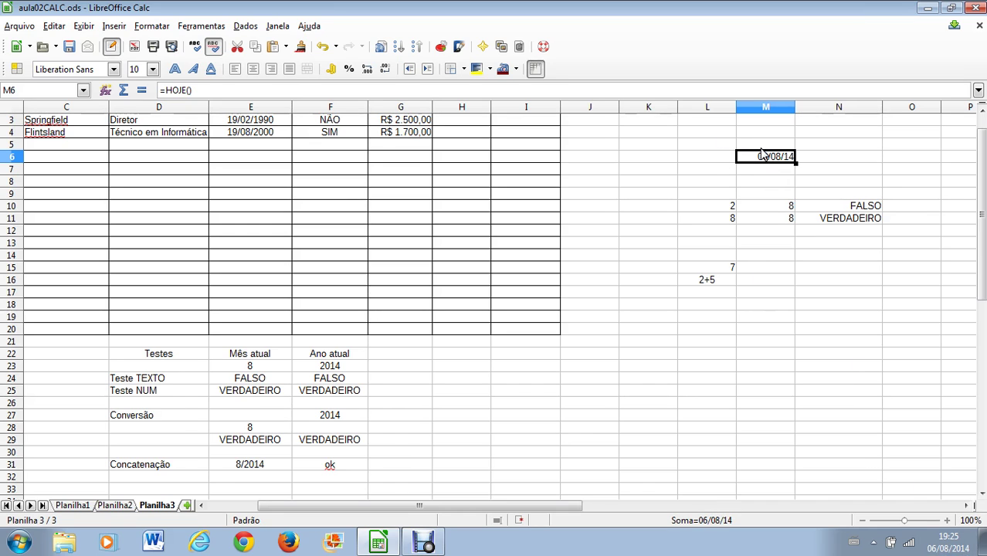
- Compare the month formulas in cells M10, L11 and M11 of the comparison test
left_click(771, 207)
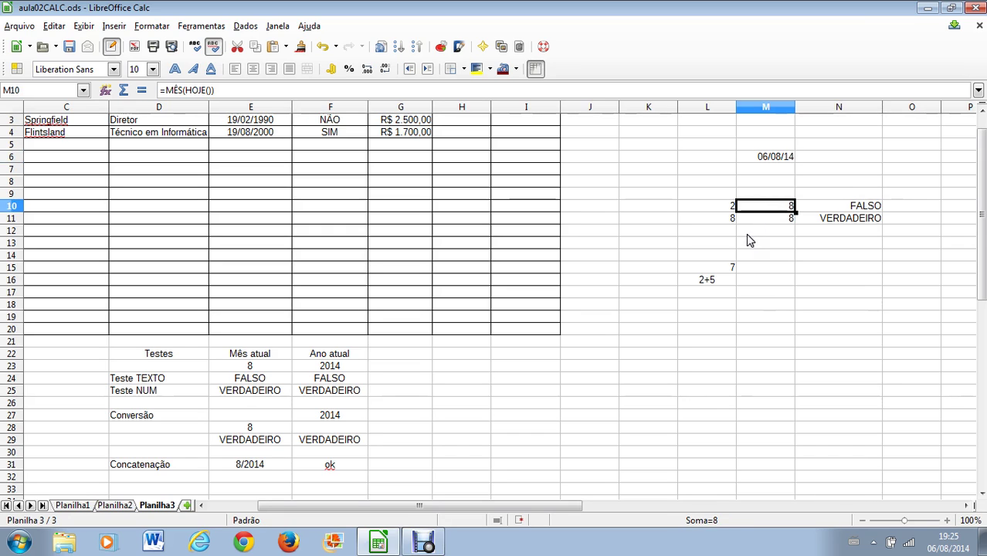
left_click(723, 220)
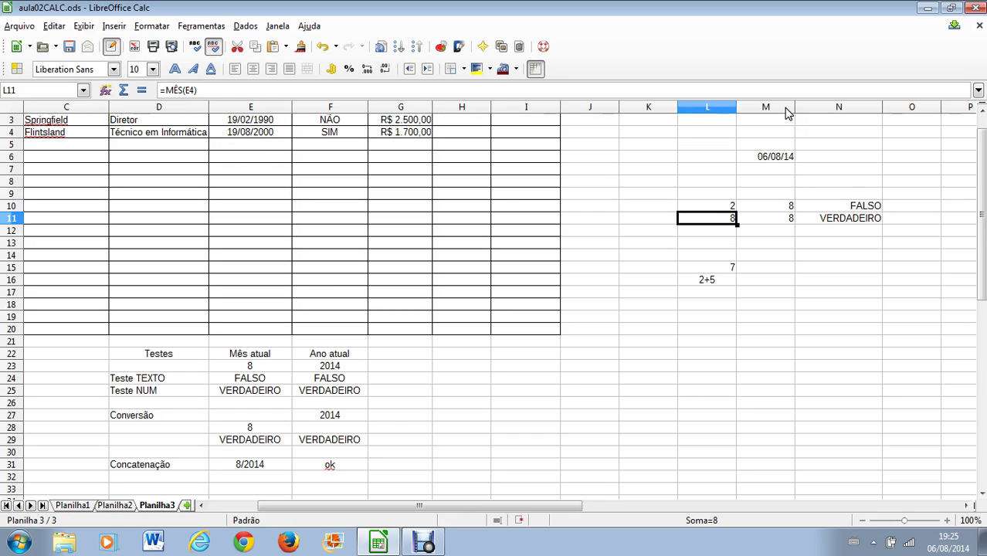
left_click(776, 222)
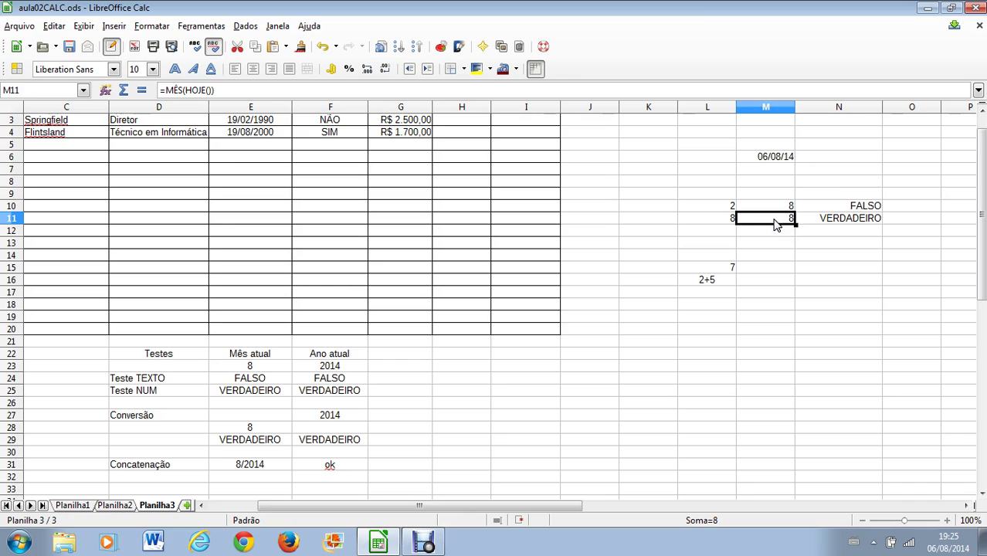
left_click(726, 221)
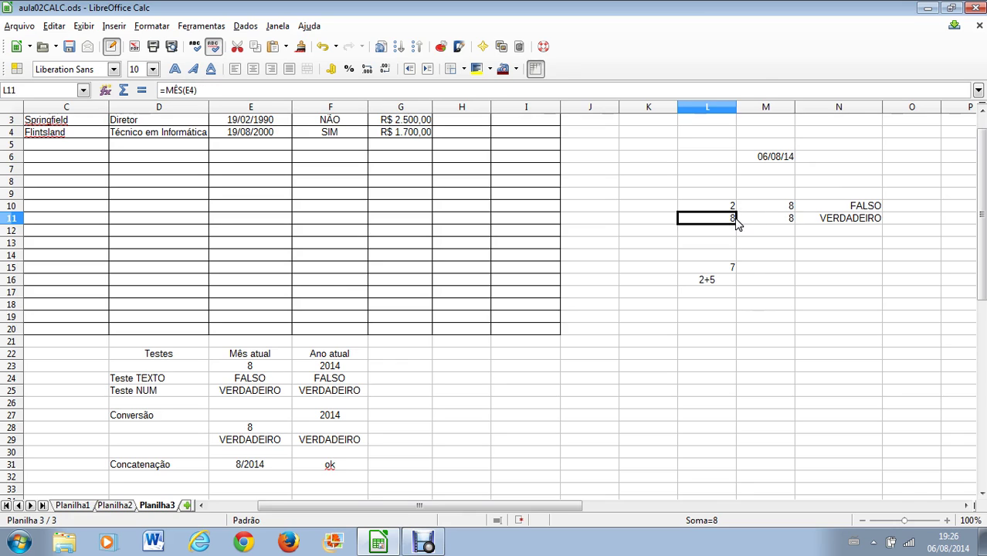
left_click(765, 209)
left_click(775, 223)
left_click(780, 211)
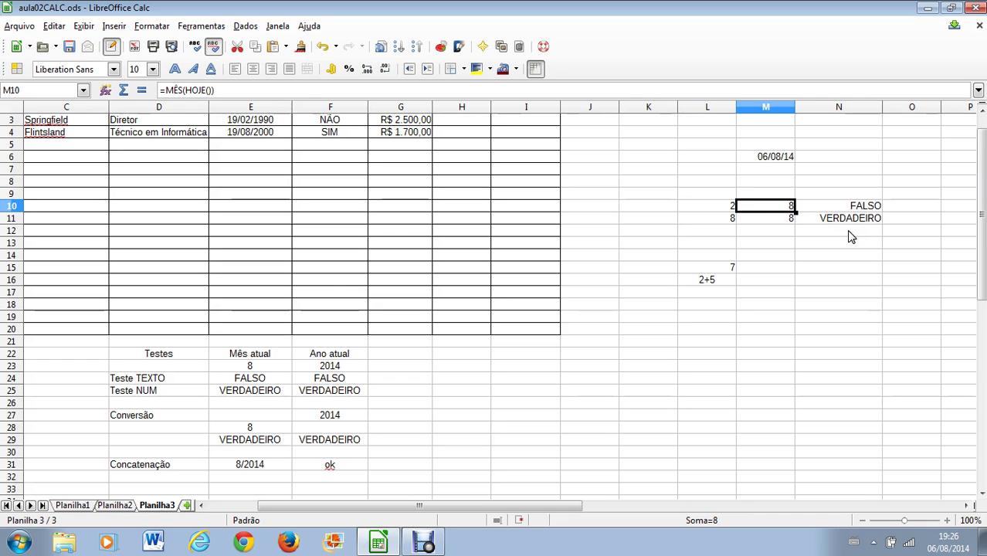
left_click(755, 224)
left_click(725, 219)
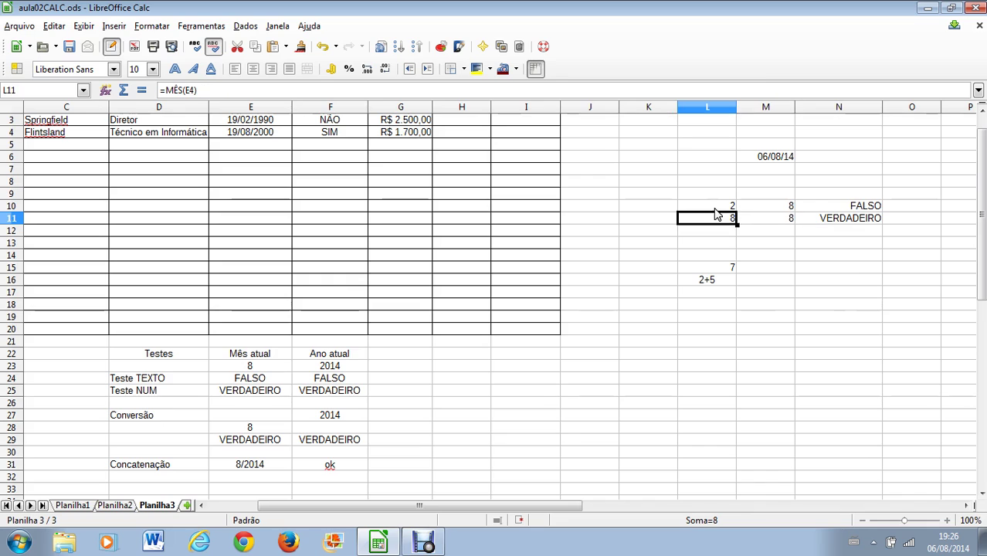
- Try the Data number format on cells L10:M11, and undo the format change
left_click_drag(722, 206, 760, 224)
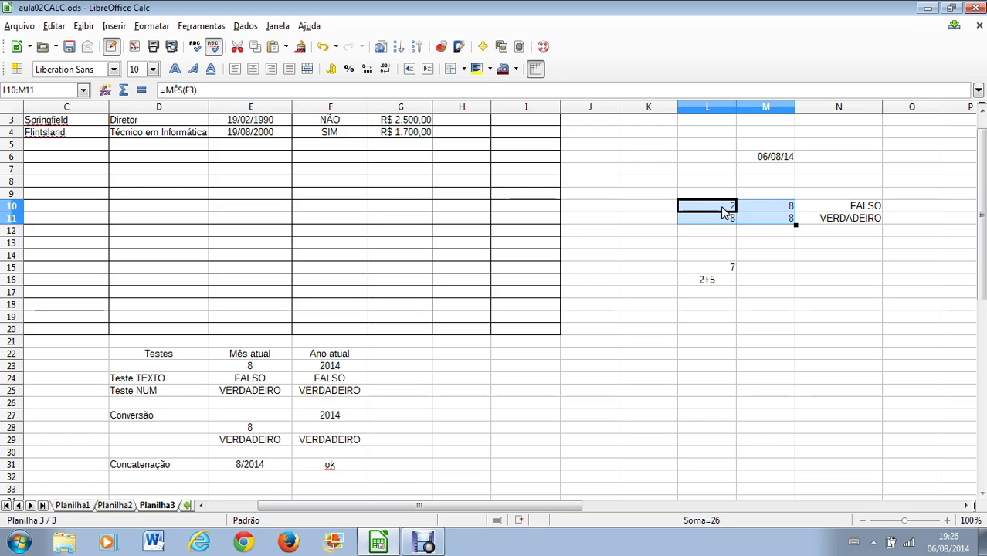
right_click(761, 223)
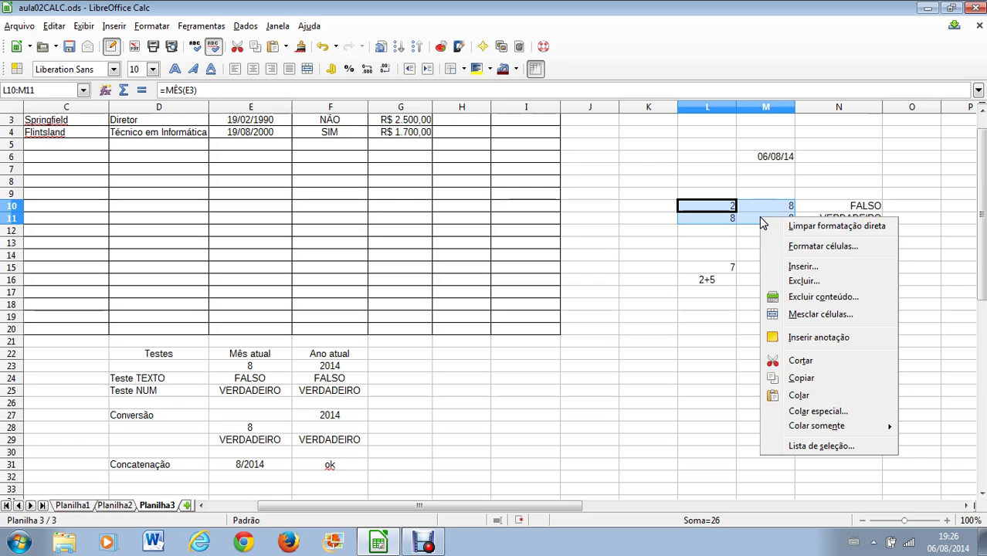
left_click(808, 248)
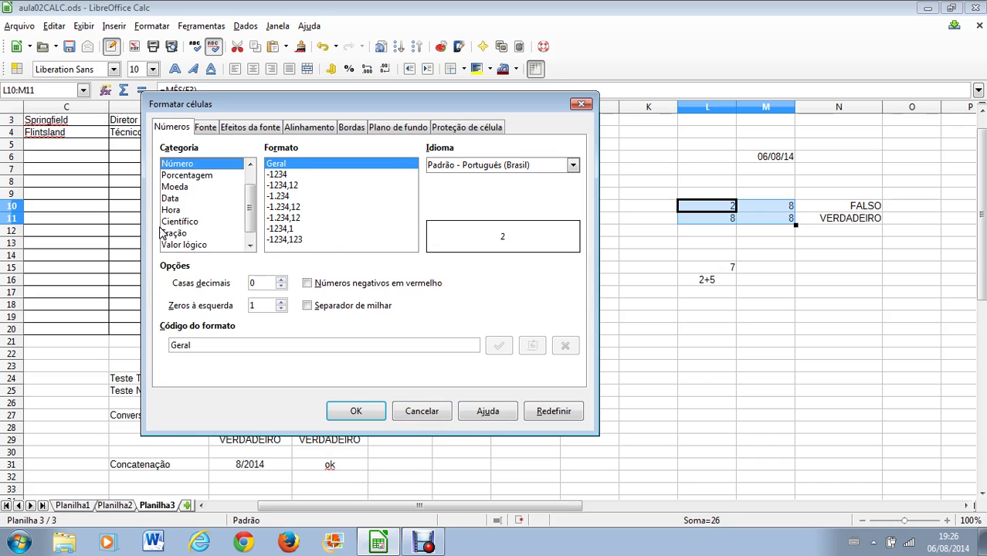
left_click(172, 199)
left_click(382, 411)
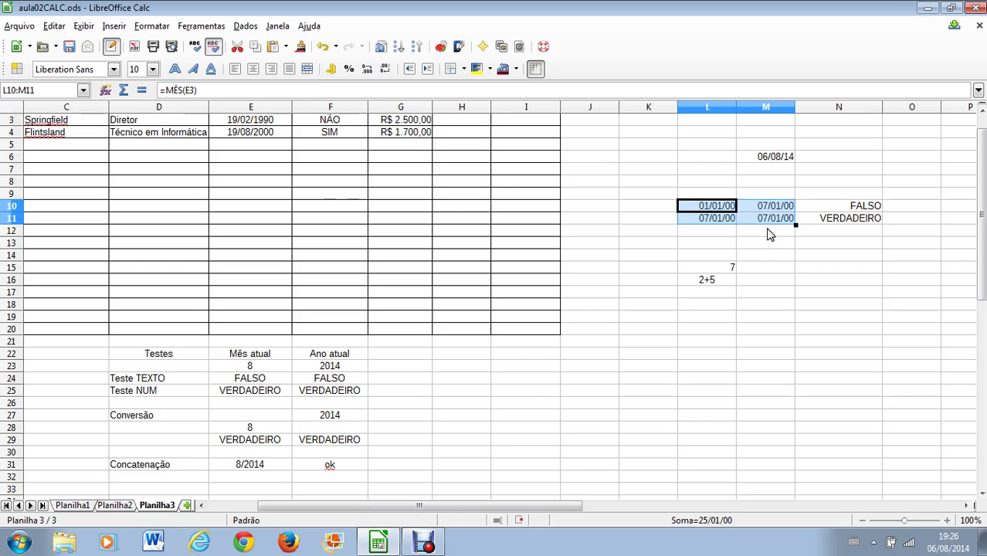
left_click(324, 48)
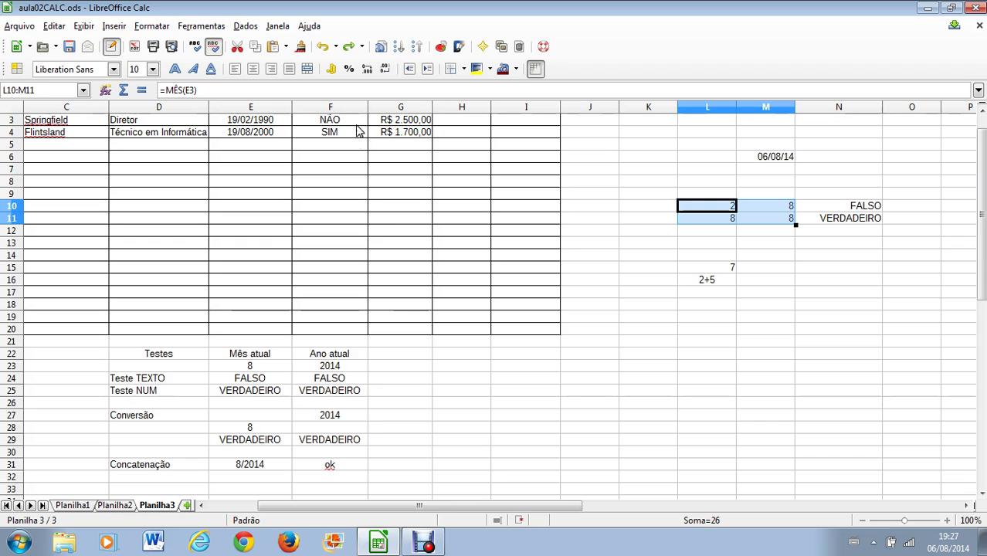
- Inspect the equality formulas in cells N10 and N11 and the month formulas in L11 and M11
left_click(847, 207)
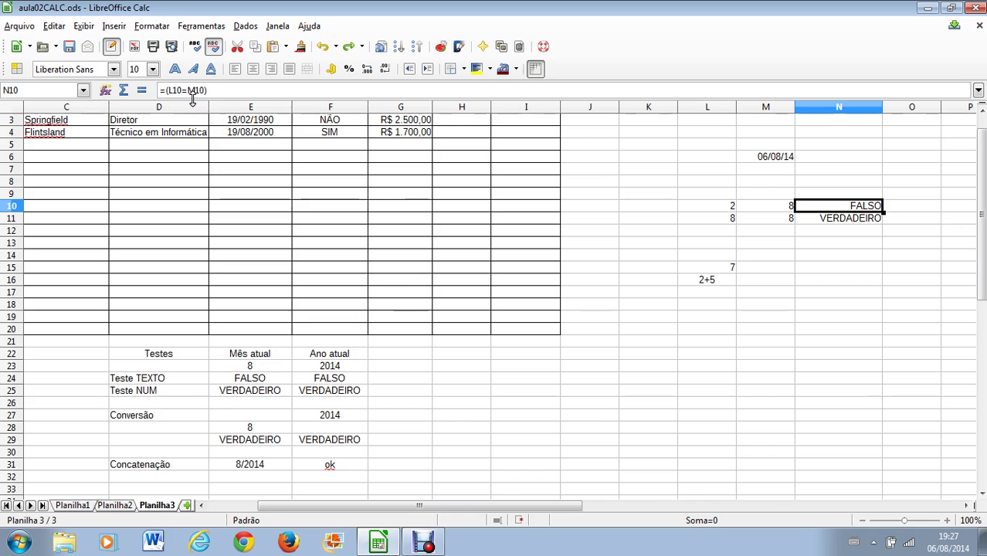
double_click(982, 112)
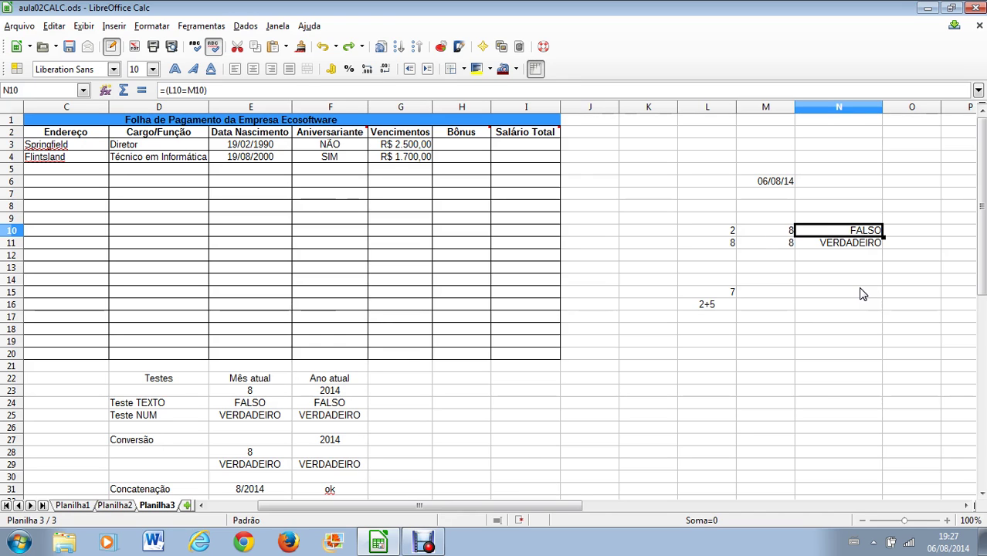
left_click(729, 248)
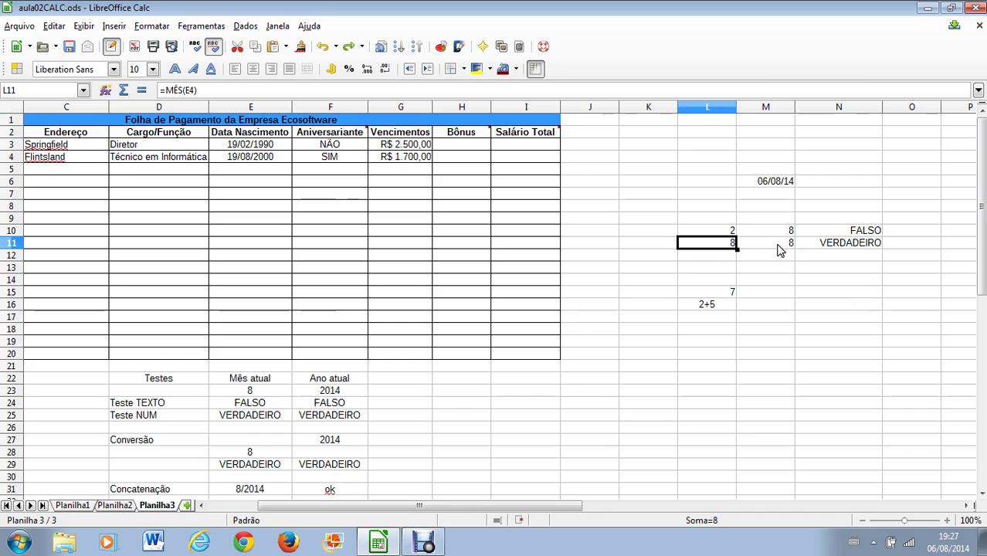
left_click(781, 250)
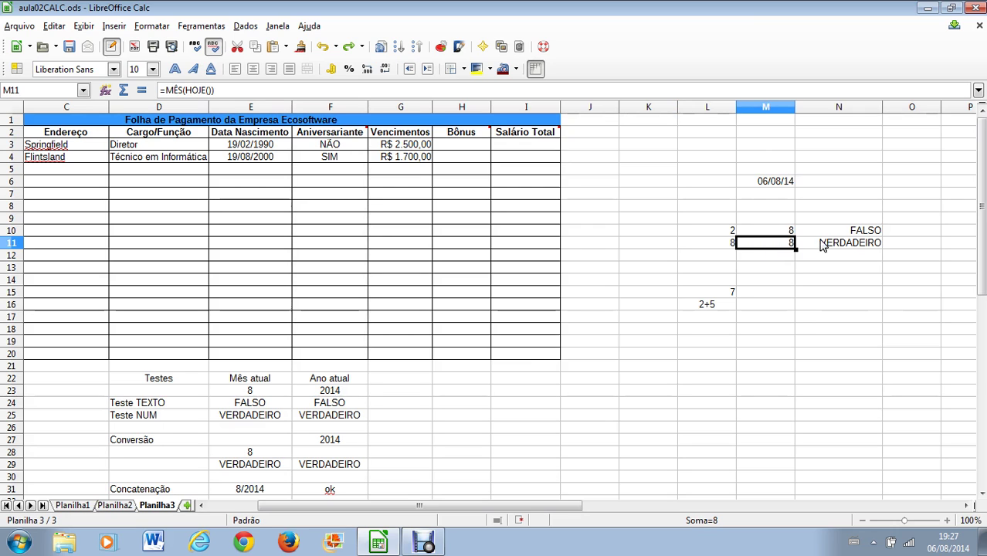
left_click(851, 245)
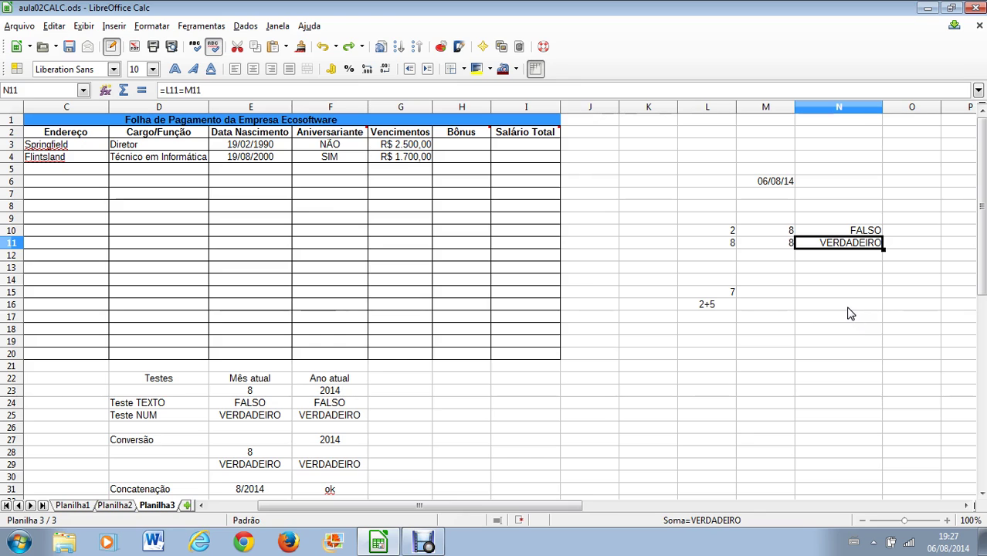
- Check the number format category of cells N10:N11 in the cell formatting settings, without changing it
left_click(839, 235)
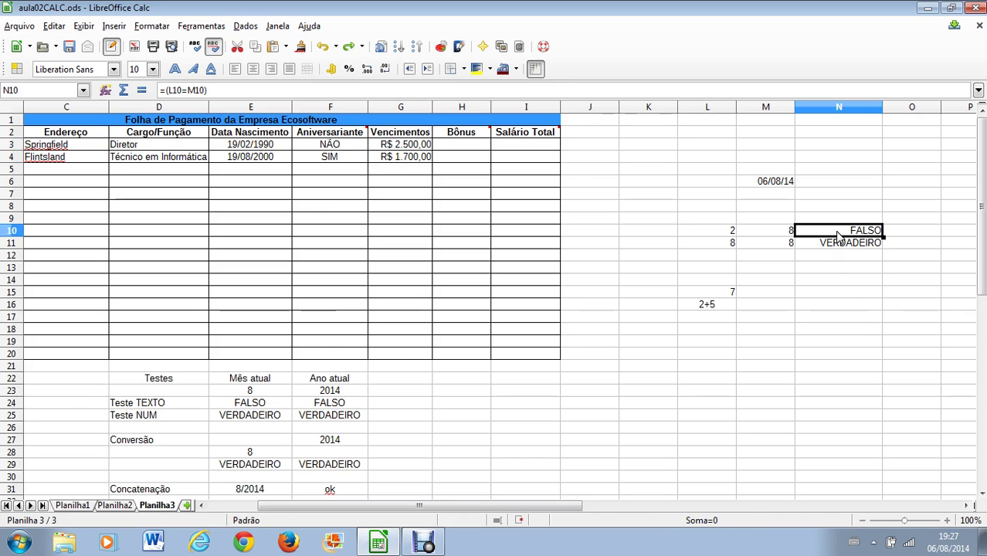
left_click_drag(839, 235, 829, 252)
right_click(830, 251)
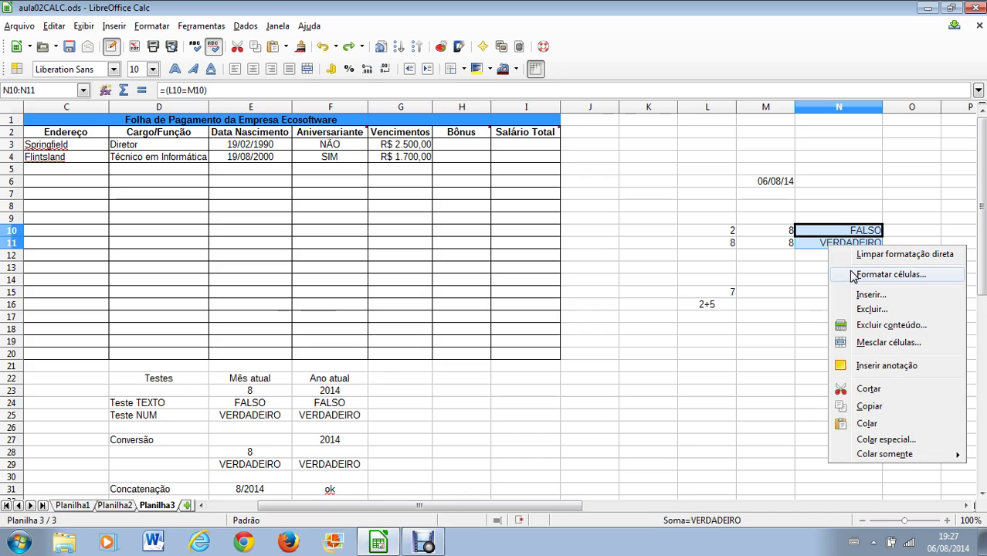
left_click(859, 274)
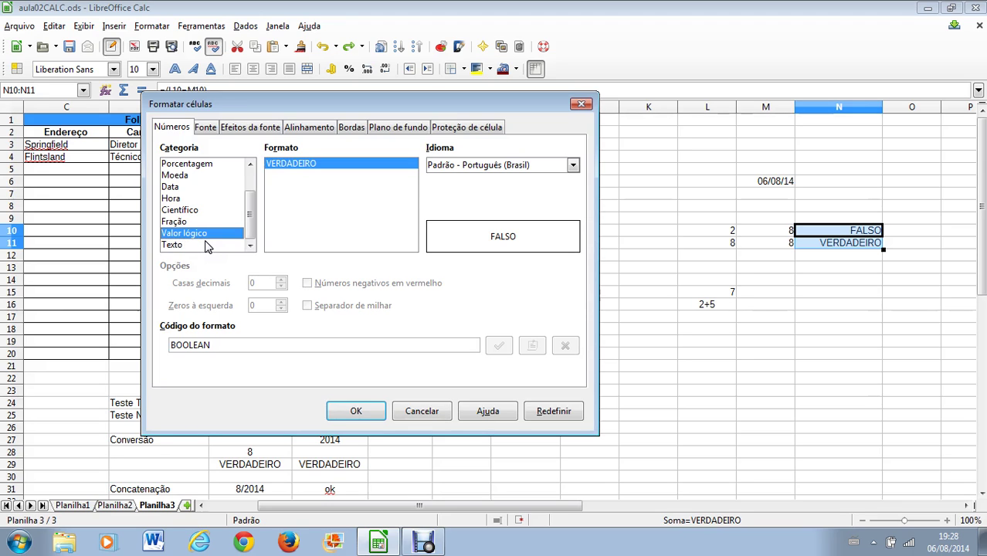
left_click(433, 417)
left_click(877, 403)
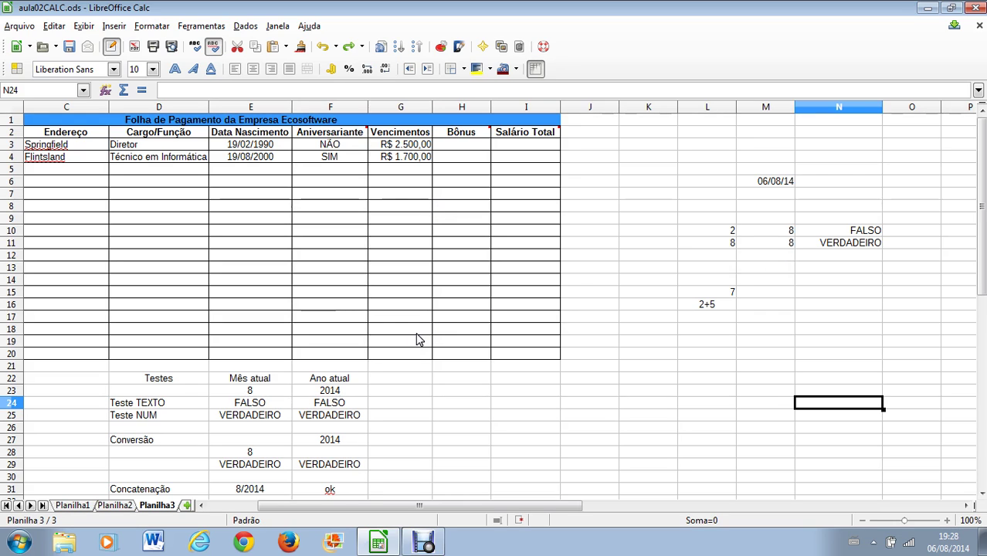
- Copy the Aniversariante formula from F3 down to F4 and check the cell reference in the copied formula
left_click(338, 147)
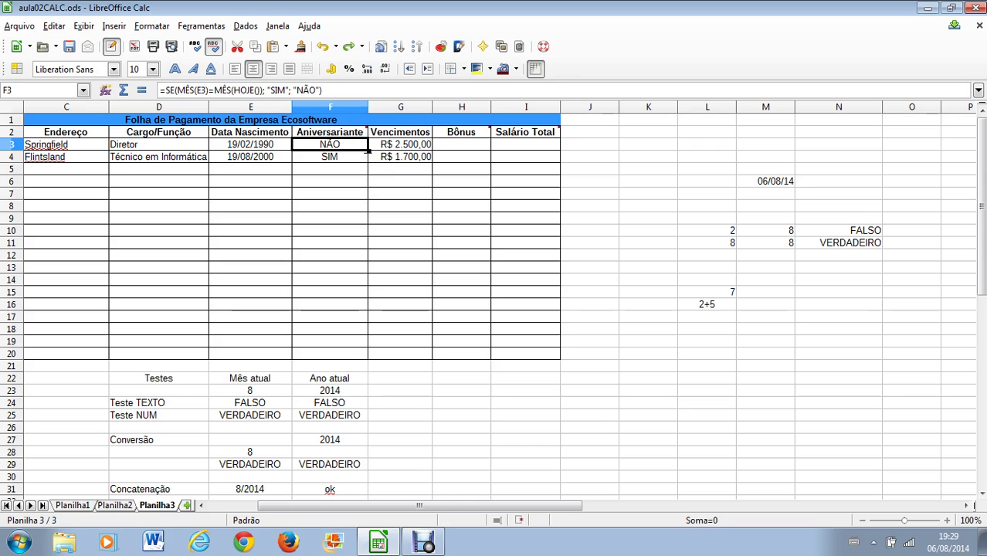
left_click_drag(368, 153, 368, 161)
left_click(345, 161)
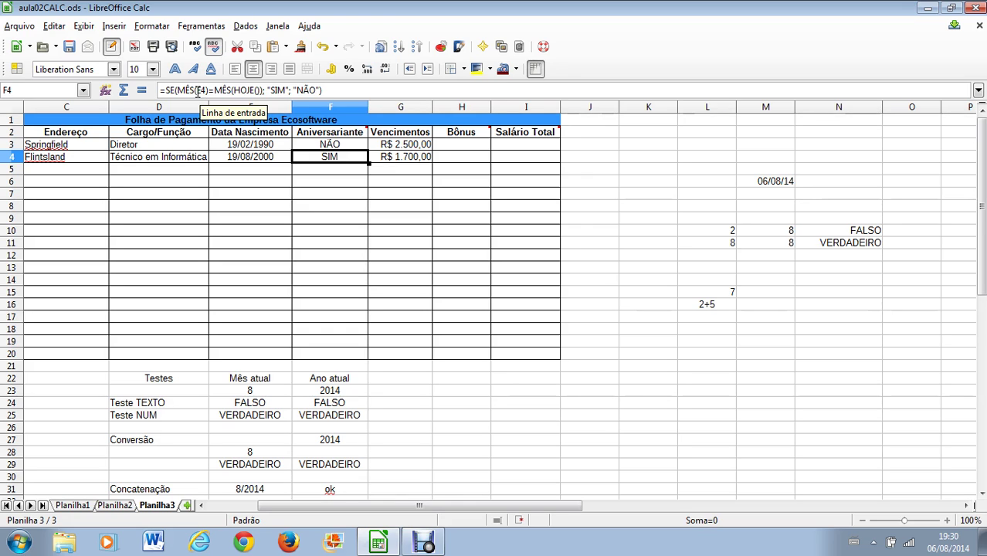
left_click(343, 172)
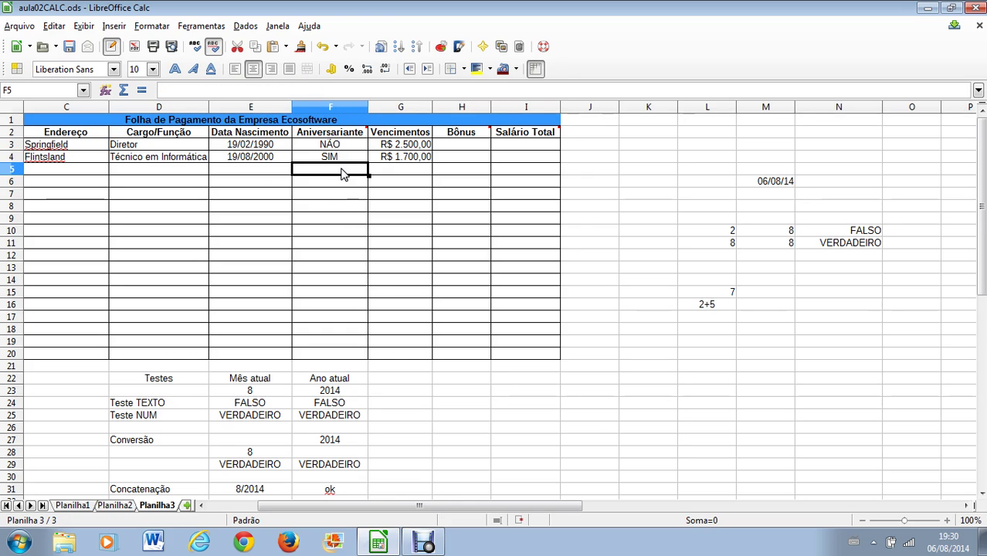
left_click(342, 159)
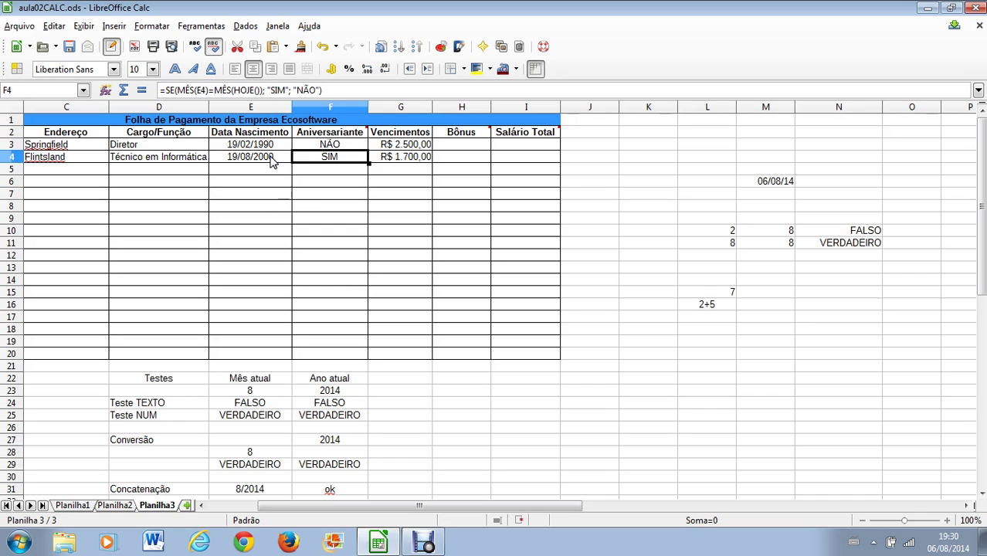
- Try filling the Aniversariante formula from F4 down to F20, and undo the fill
left_click(330, 147)
left_click(330, 159)
left_click_drag(369, 164, 367, 357)
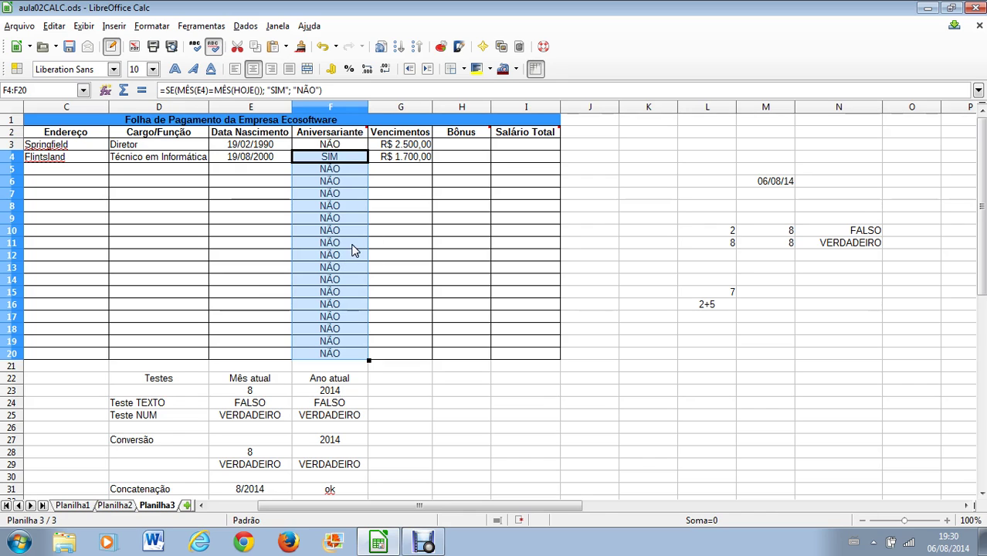
left_click(322, 46)
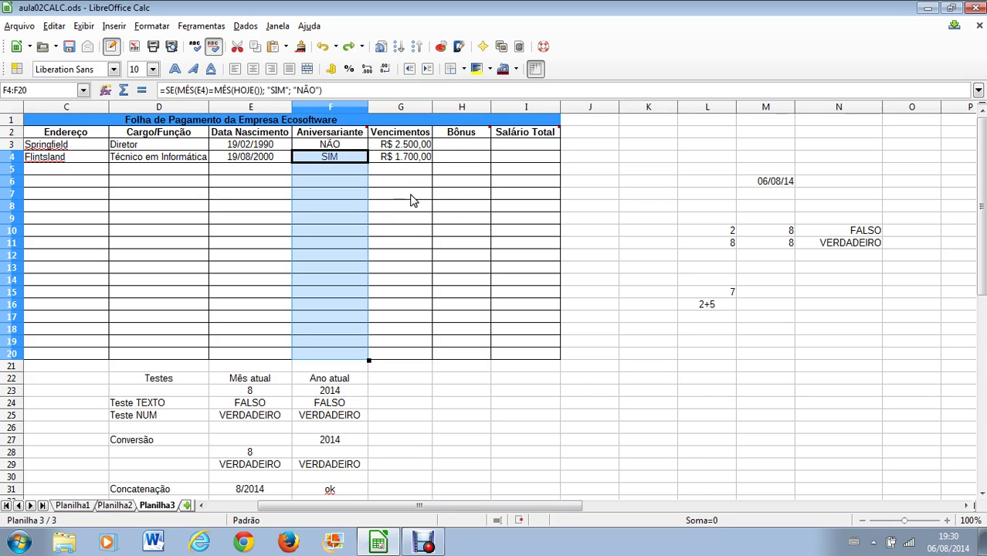
left_click(630, 367)
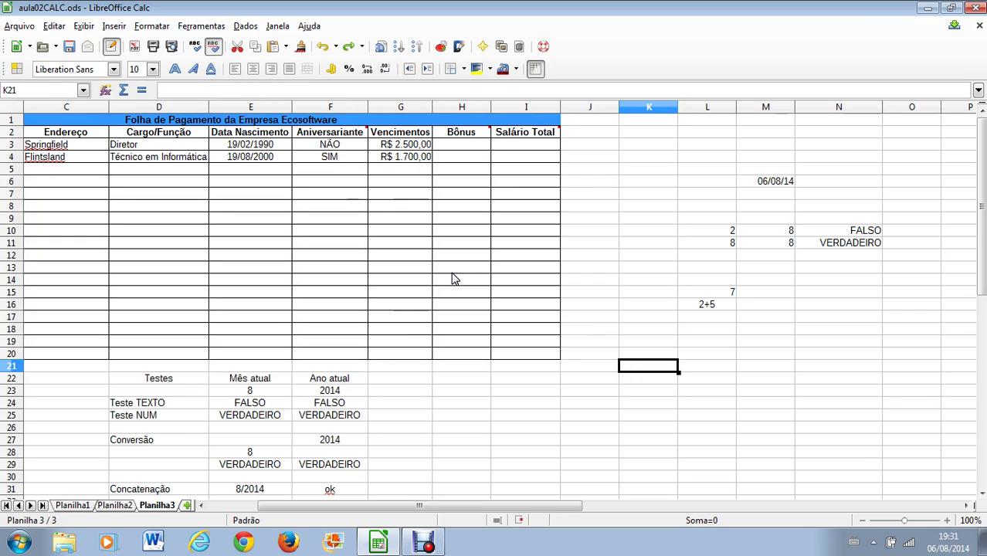
- Compare the stored values of the Vencimentos cells G3 and G4 with their displayed currency amounts
left_click(416, 146)
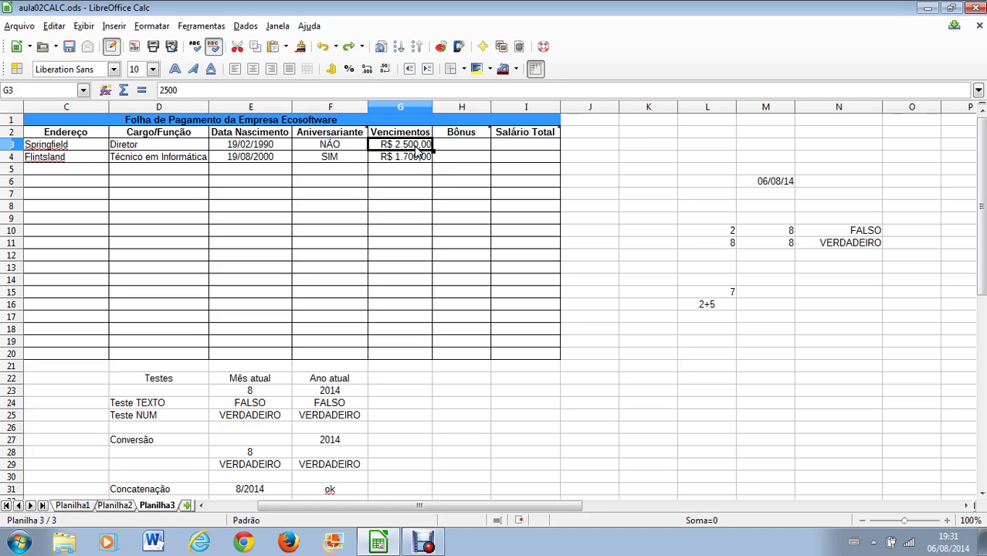
left_click(405, 158)
left_click(404, 147)
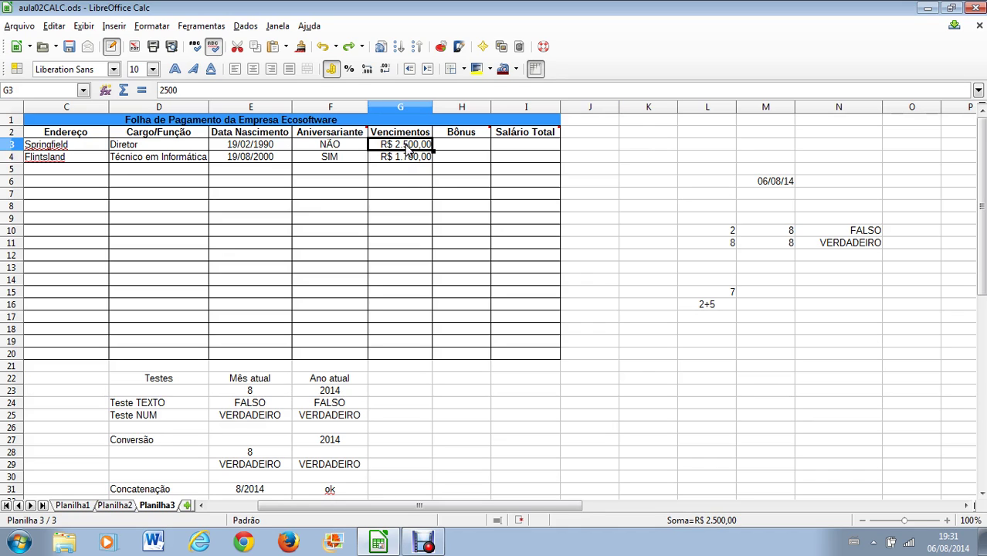
left_click(400, 159)
left_click(410, 149)
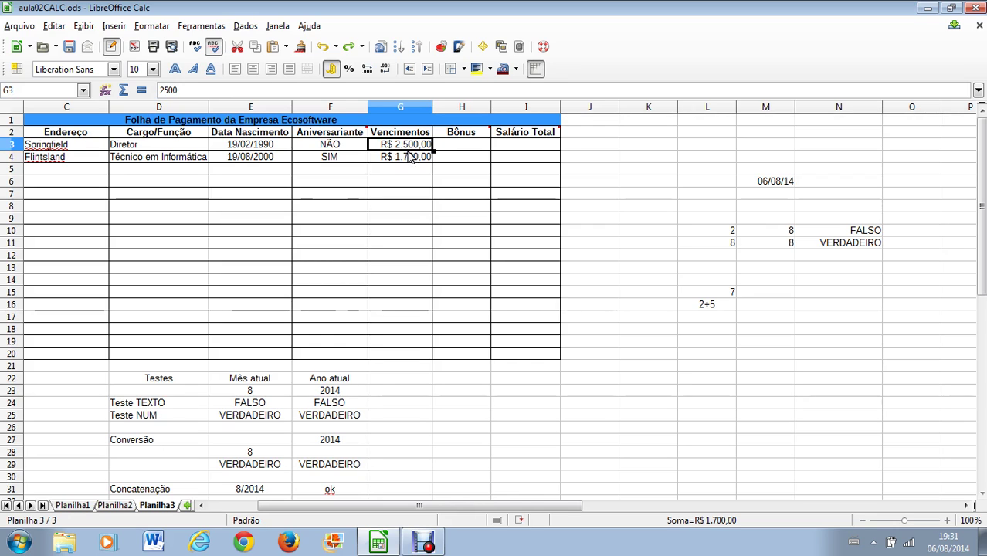
left_click(410, 157)
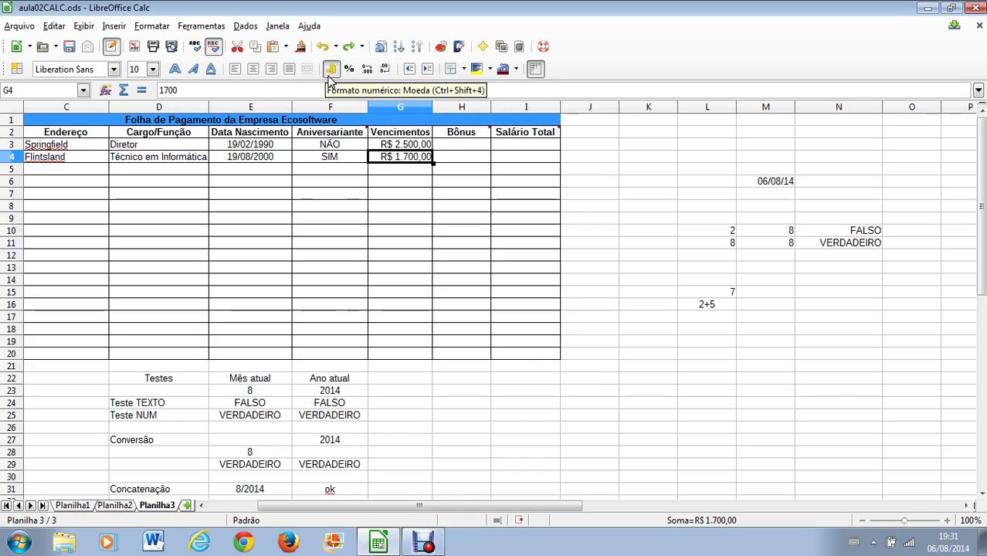
- Check the Moeda number format of cells G3:G4 in the cell formatting settings
left_click_drag(402, 145, 400, 158)
right_click(400, 159)
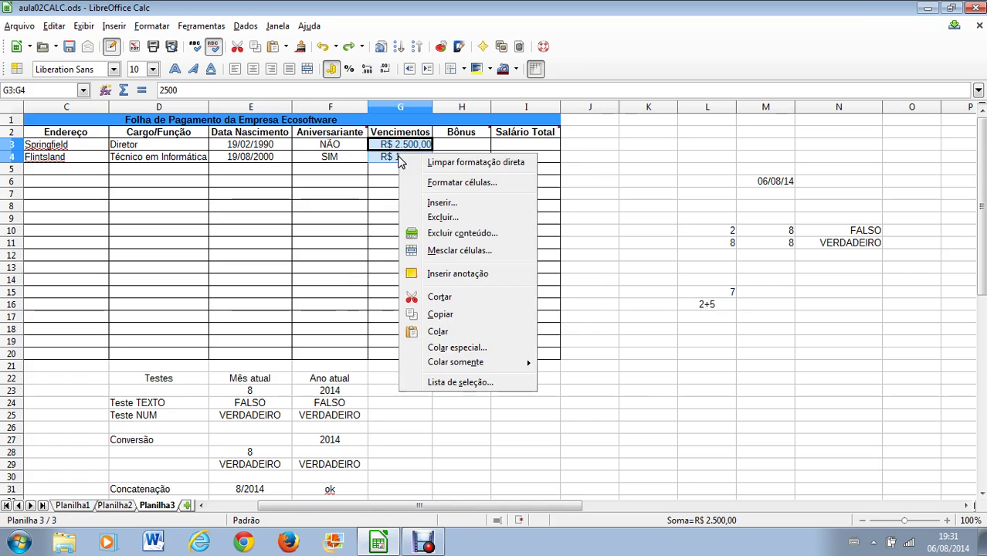
left_click(445, 184)
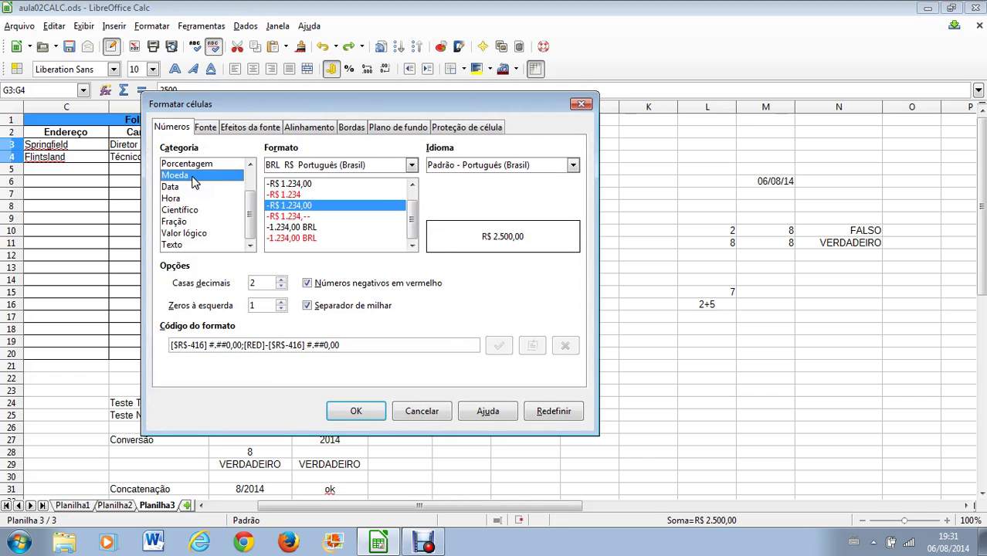
left_click(356, 411)
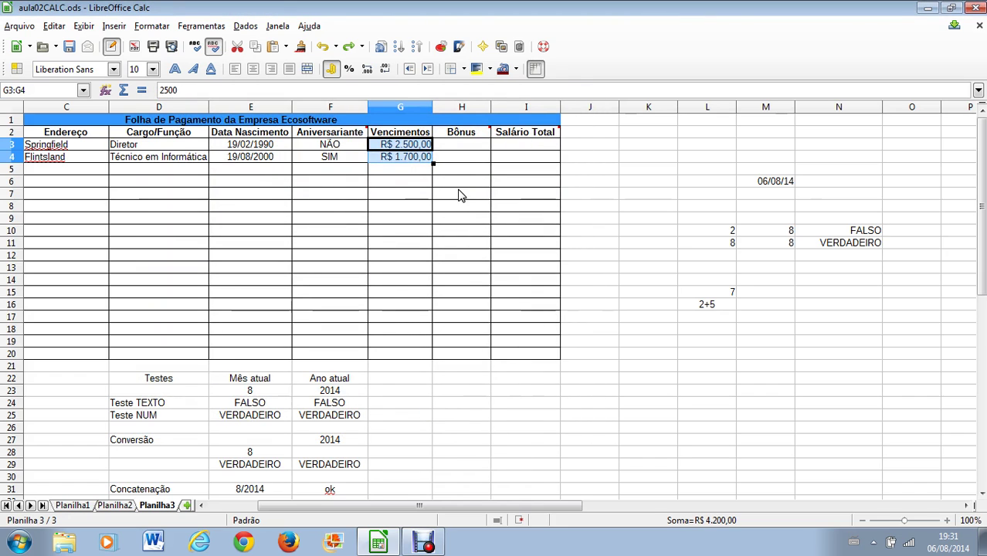
- Read the annotation on the Bônus header in H2 and examine the cell's annotation options
left_click(475, 149)
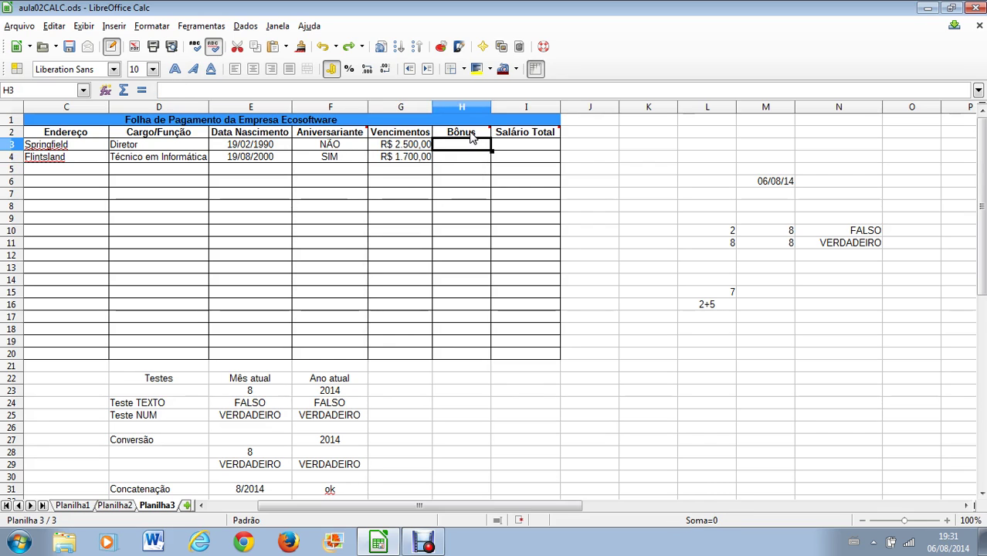
mouse_move(466, 139)
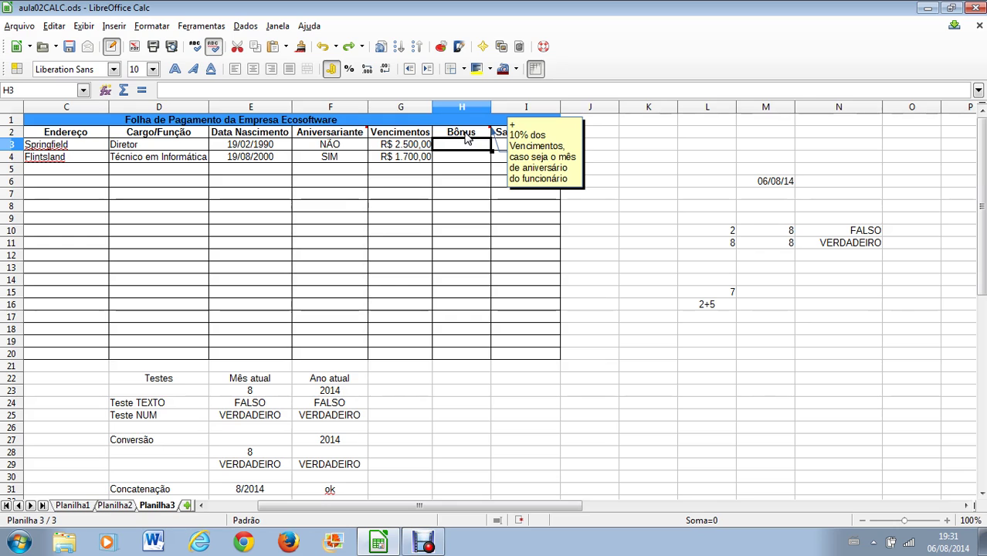
left_click(464, 136)
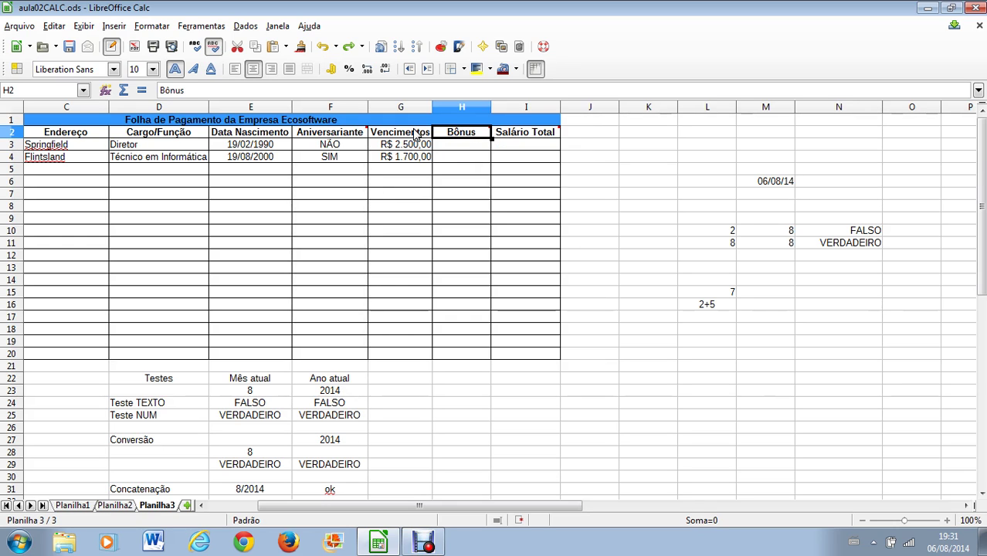
right_click(467, 137)
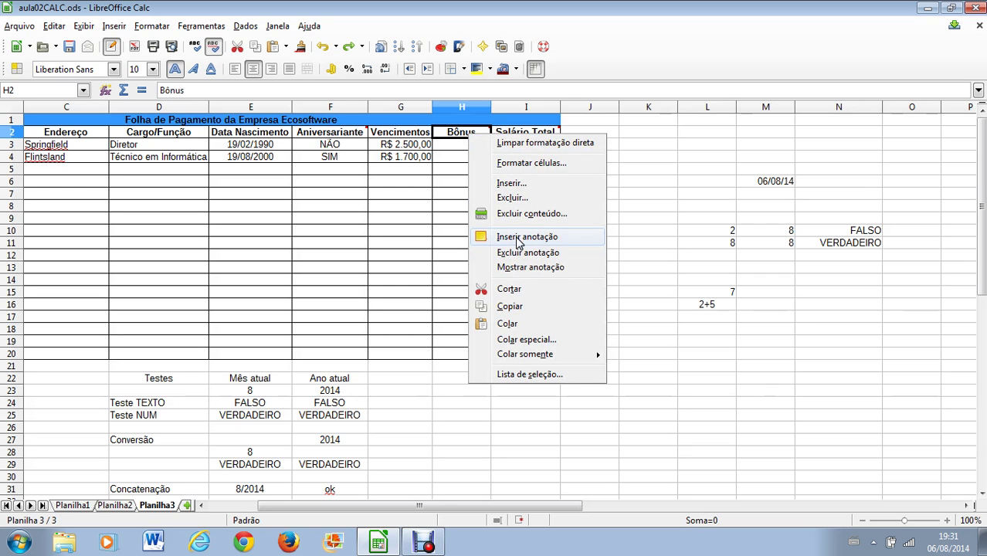
left_click(450, 162)
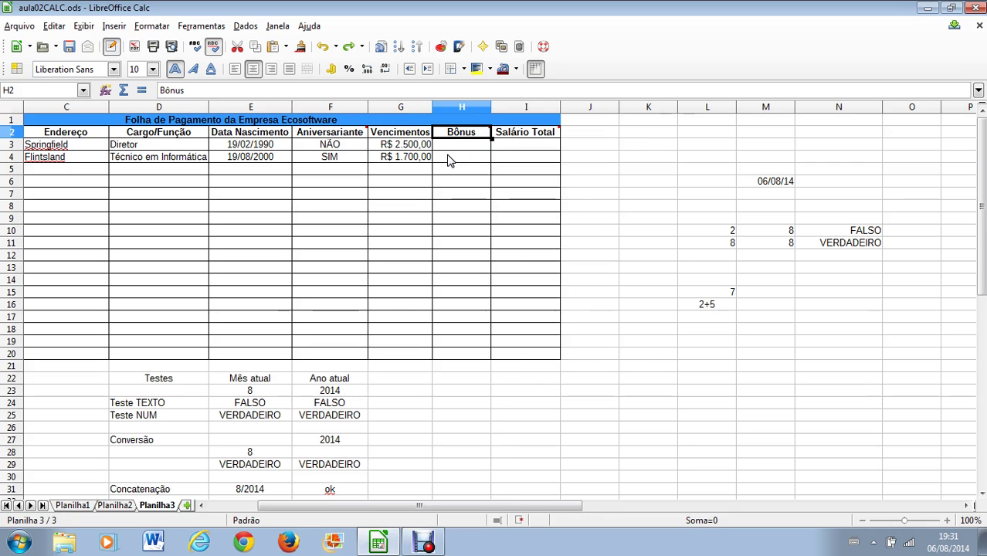
left_click(468, 143)
left_click(468, 135)
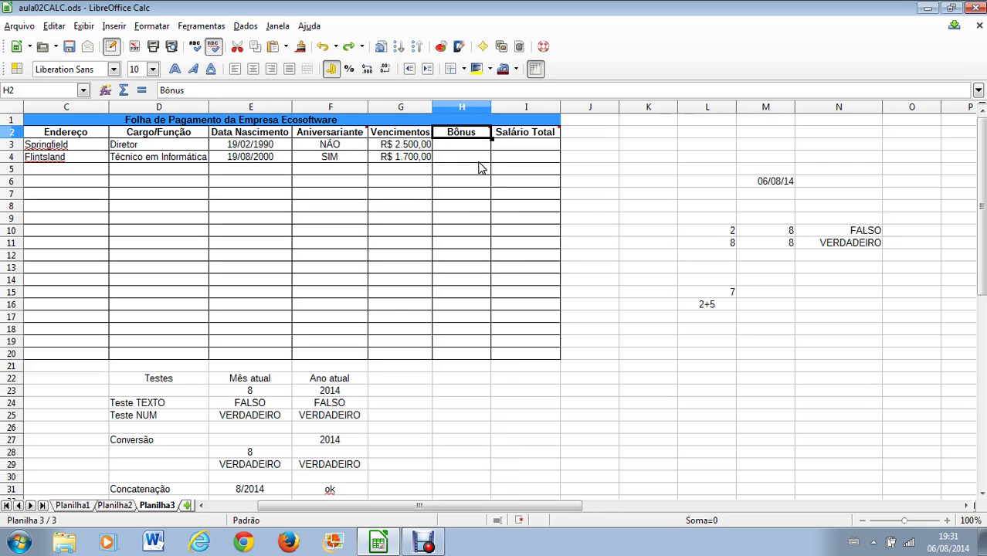
mouse_move(469, 138)
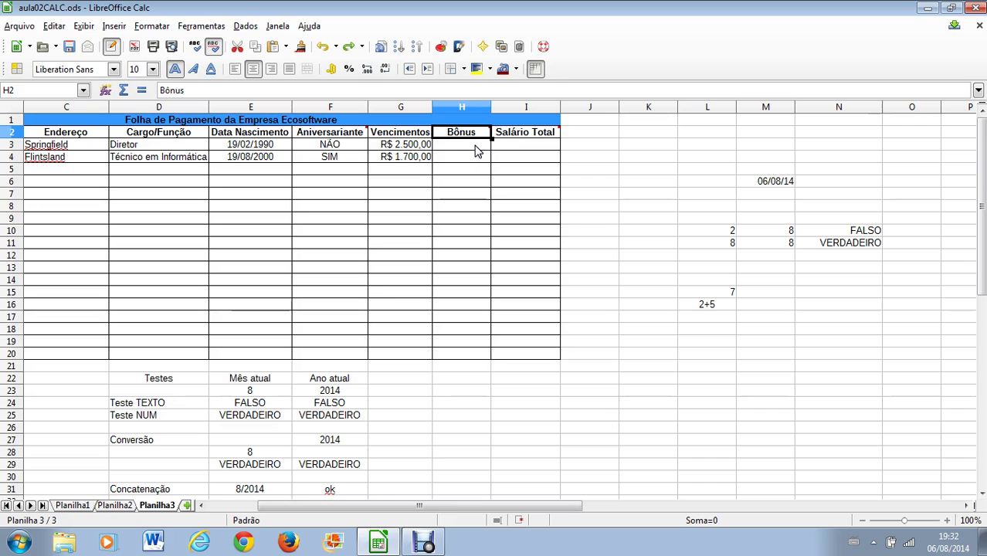
- Enter the Bônus formula =SE(F3="SIM"; 10%*G3;0) in cell H3
left_click(477, 151)
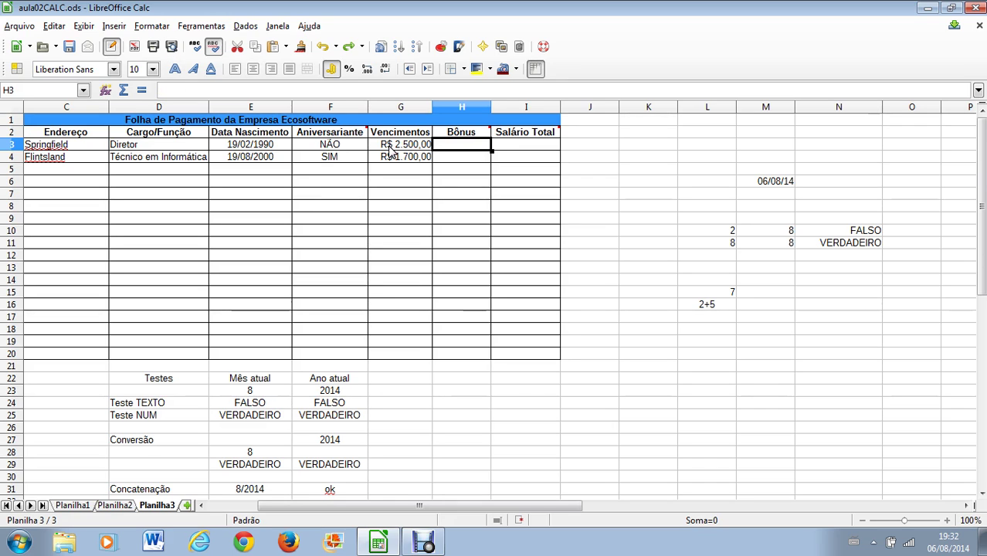
type("=")
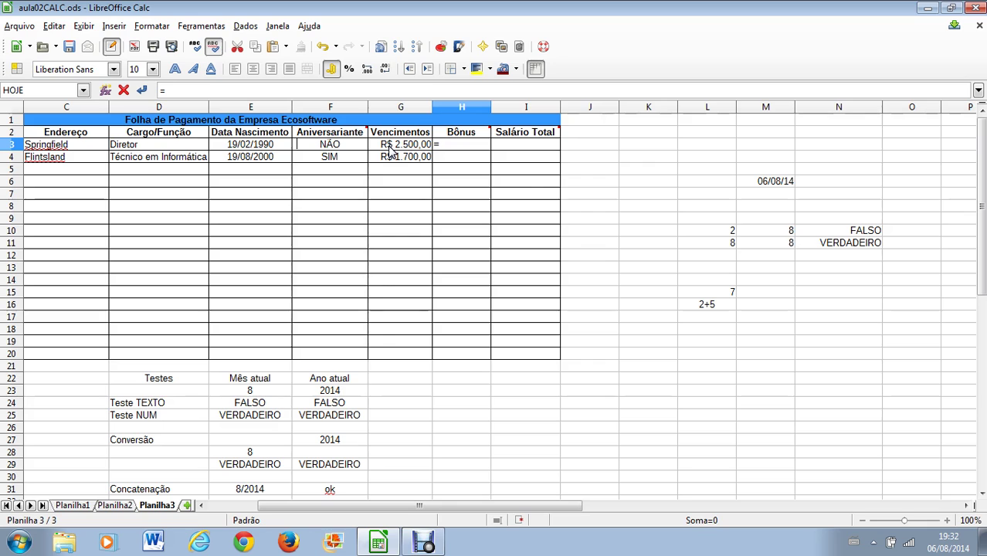
type("S")
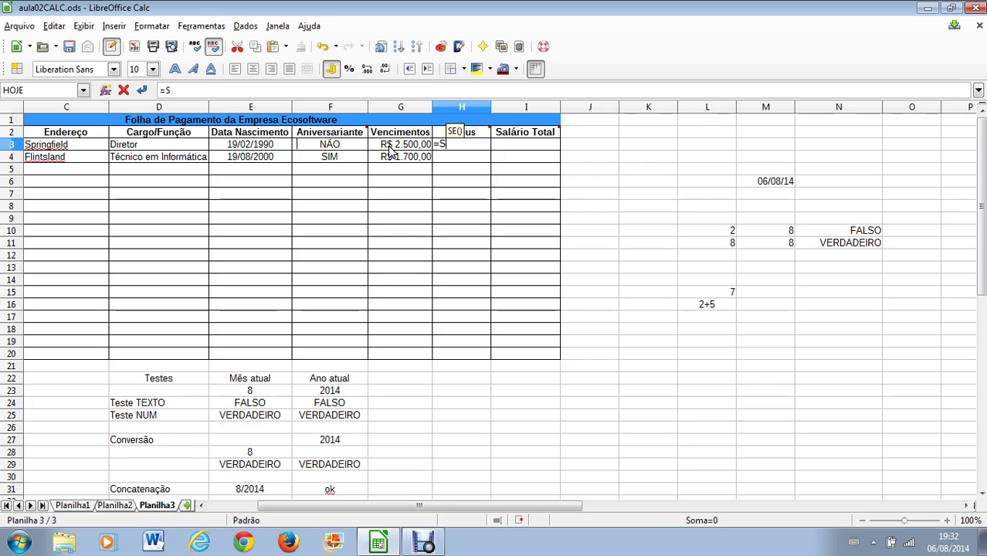
type("E")
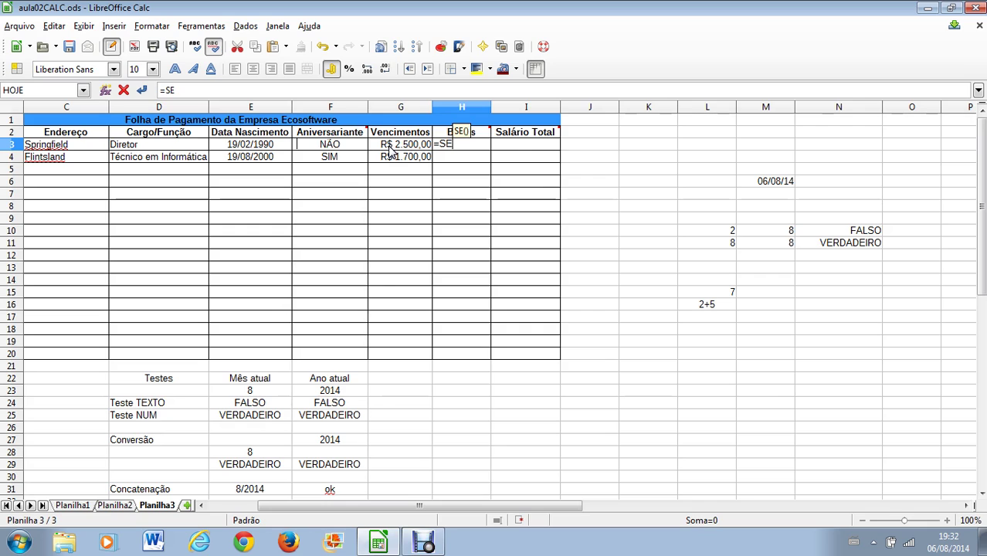
type("(")
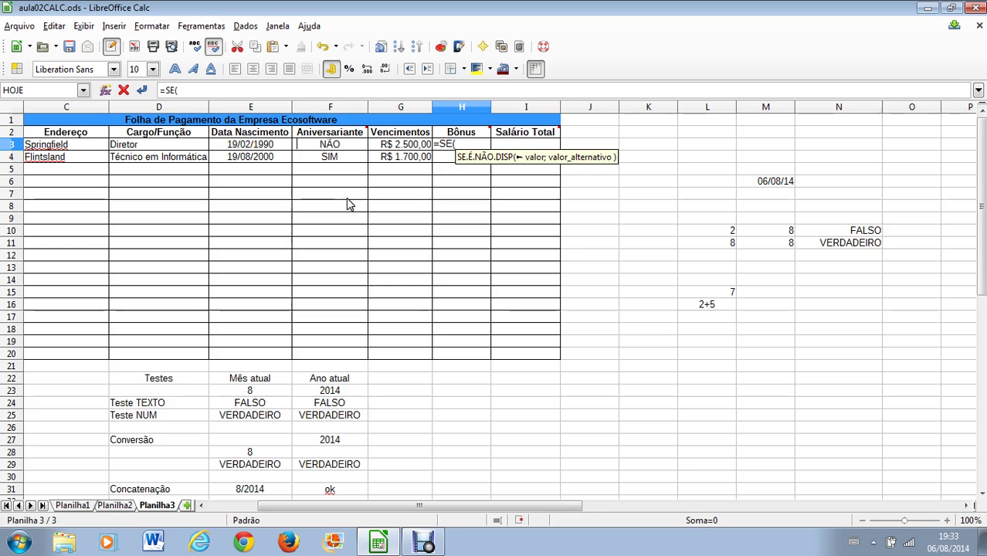
type("F3")
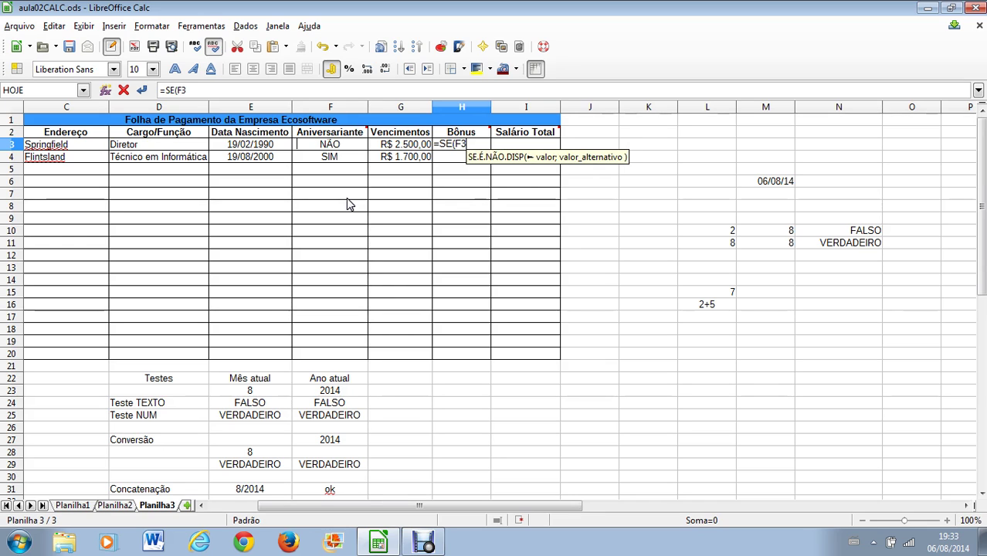
type("=")
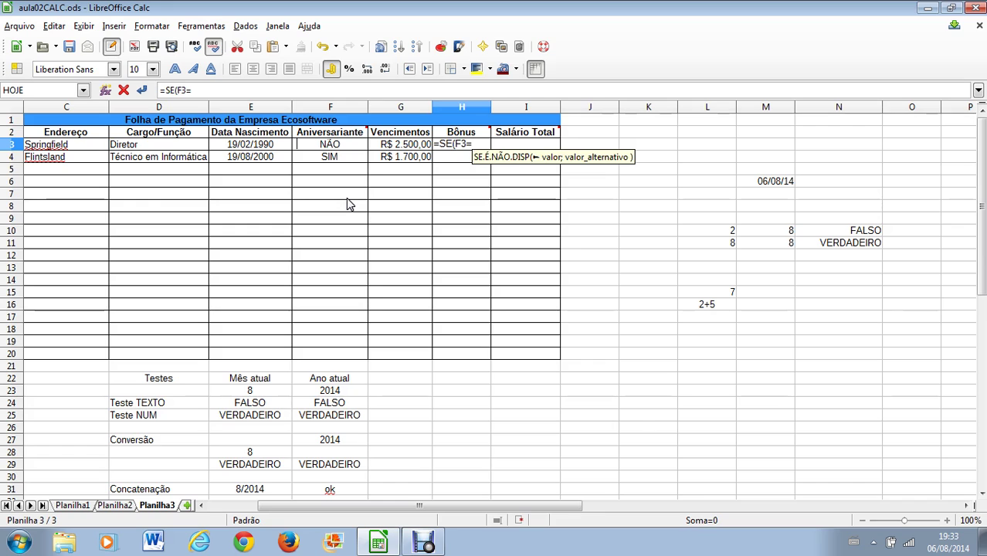
type("\"")
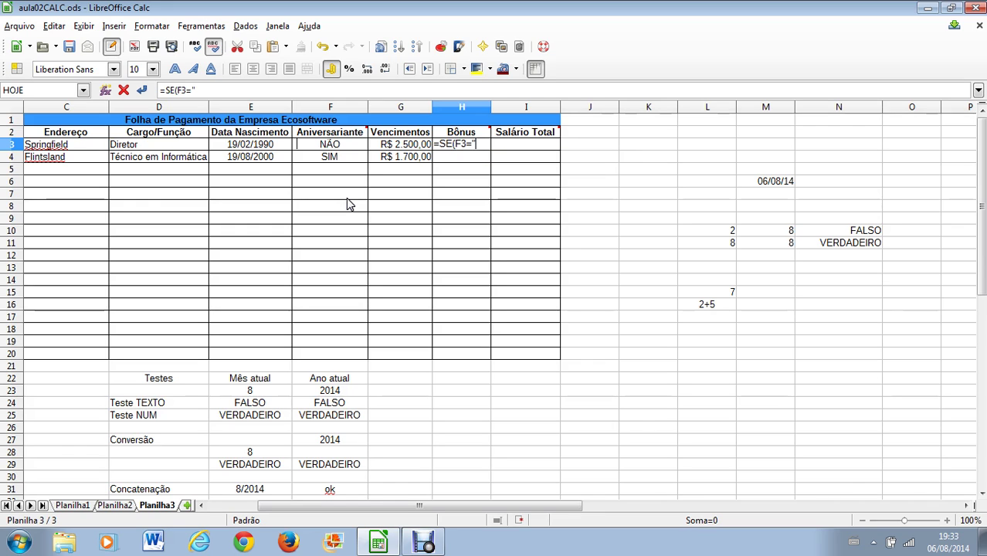
type("SIM")
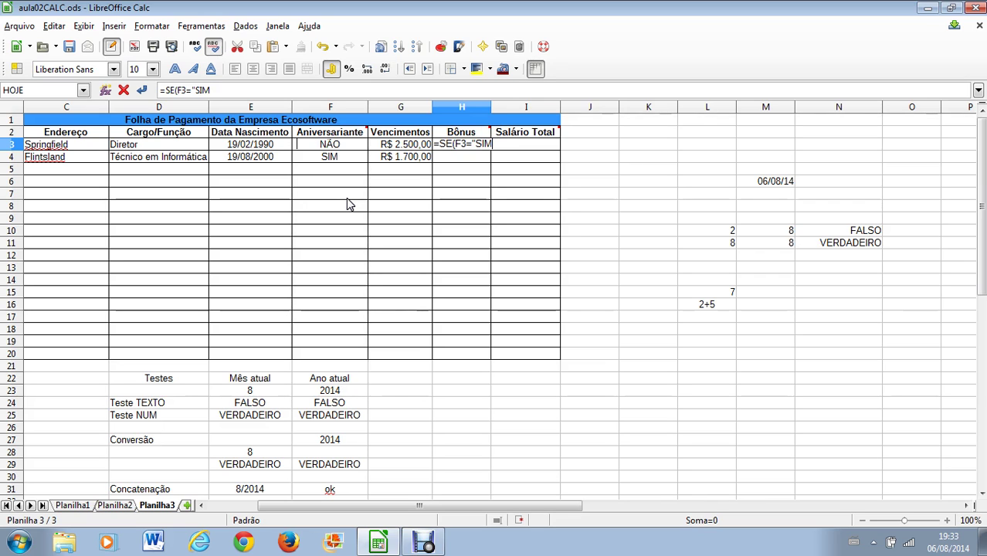
type("\"")
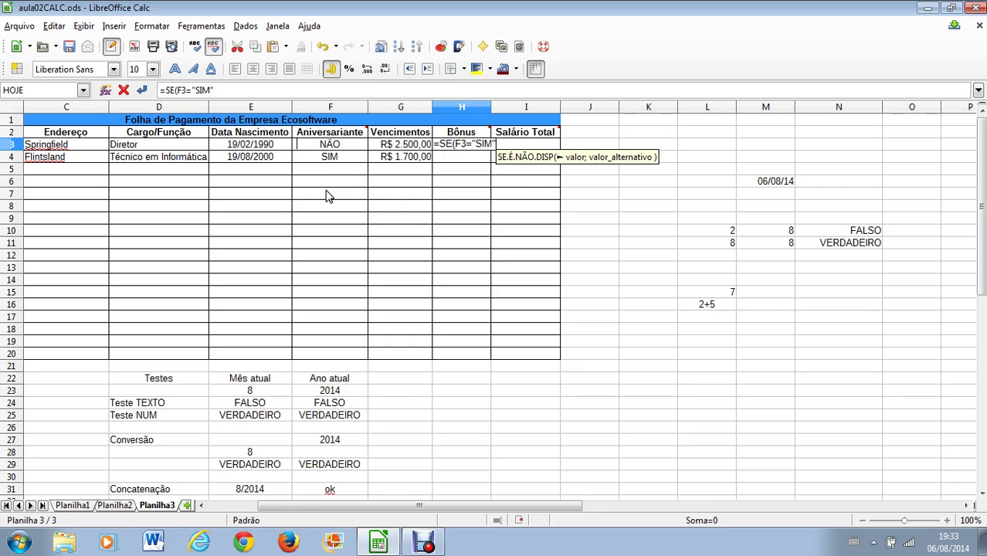
type(";")
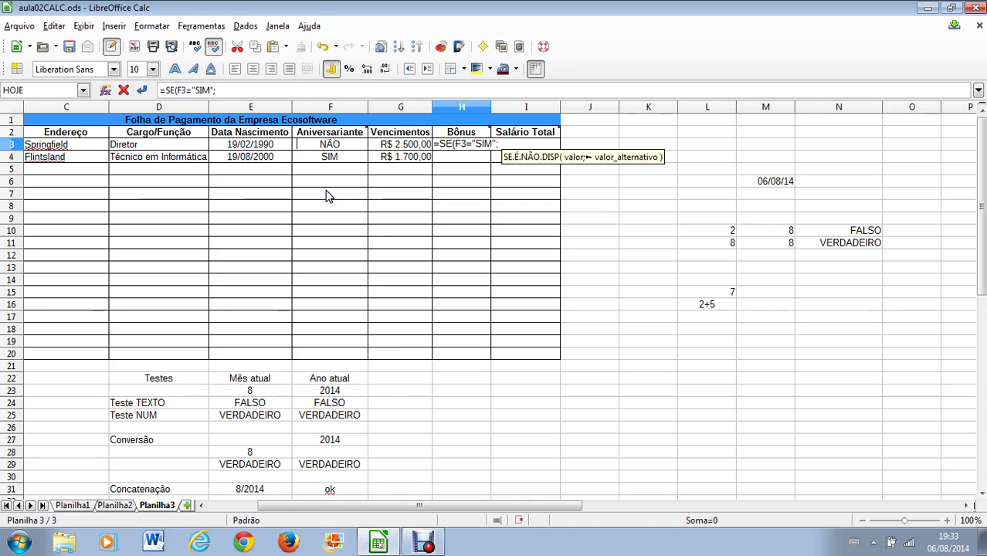
type("10")
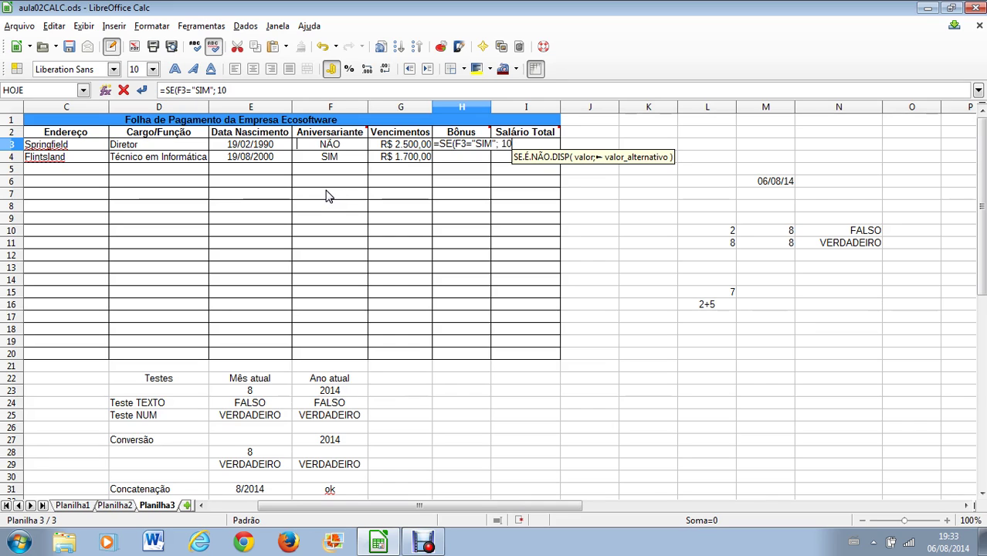
type("%")
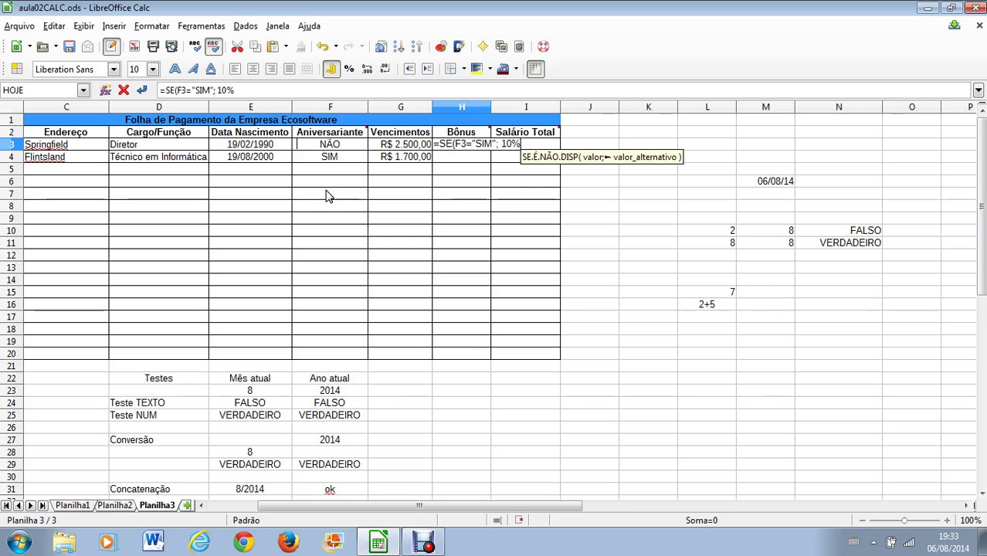
type("*")
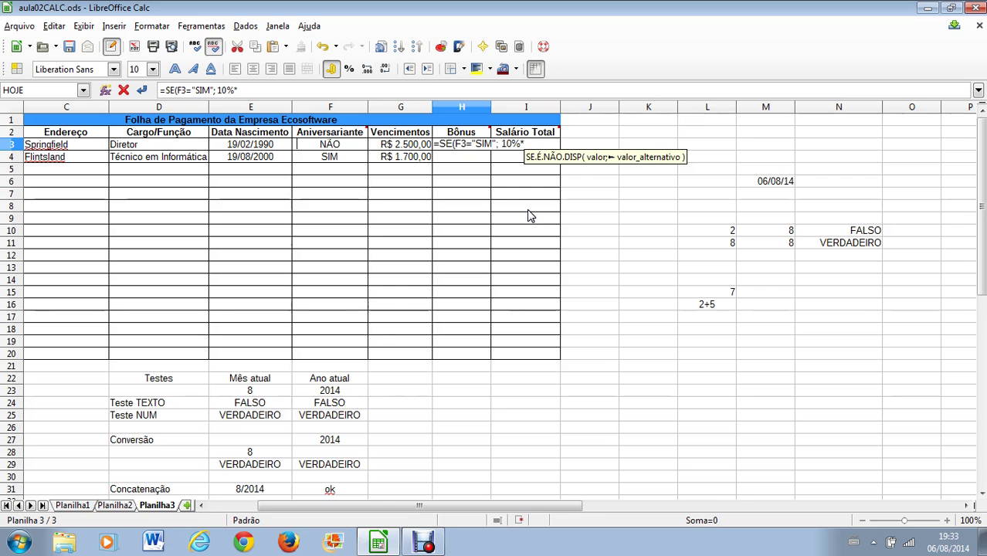
type("G")
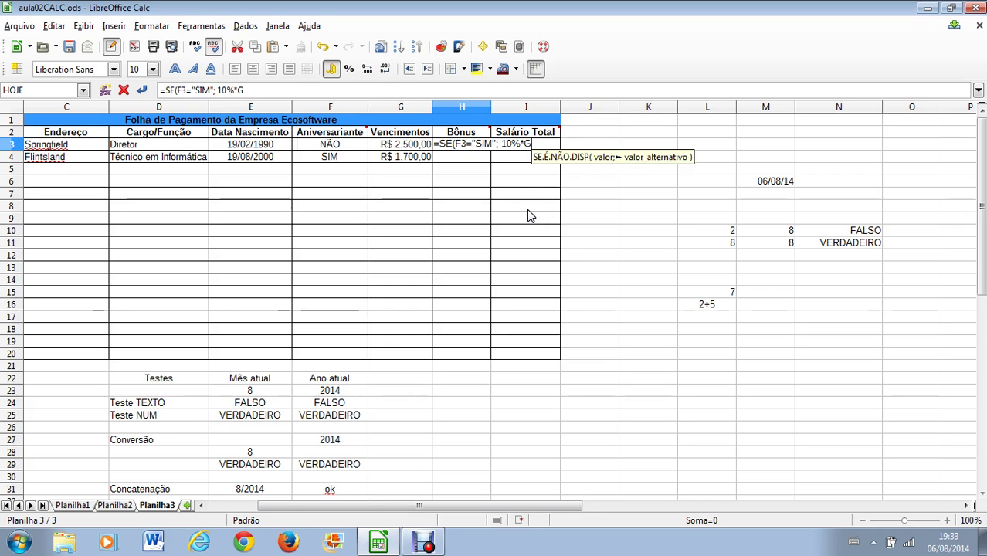
type("3")
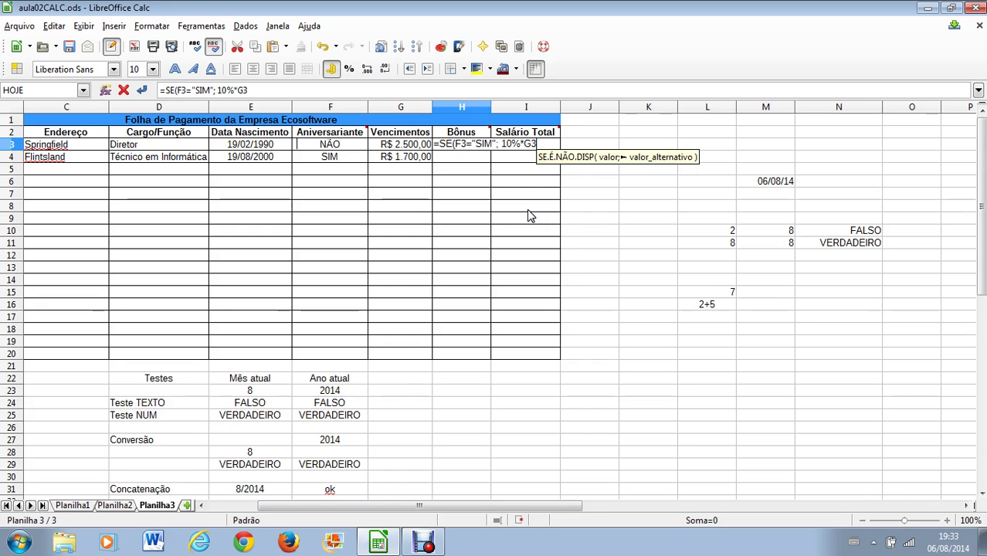
type(";")
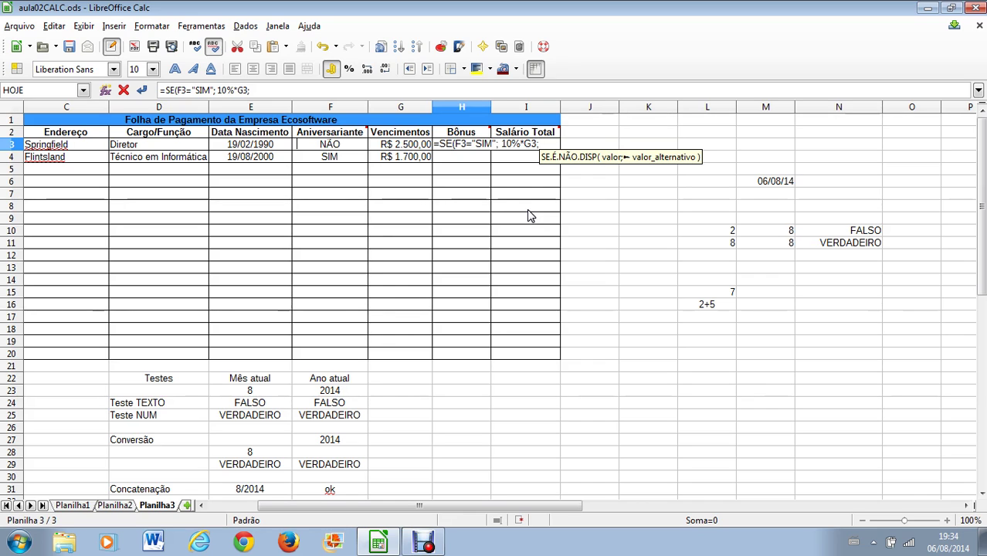
type("0")
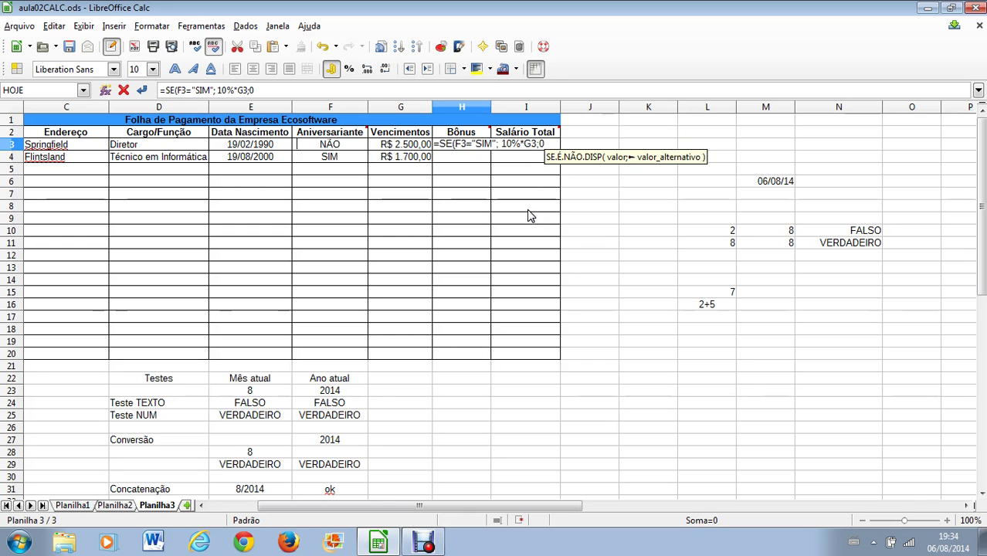
type(")")
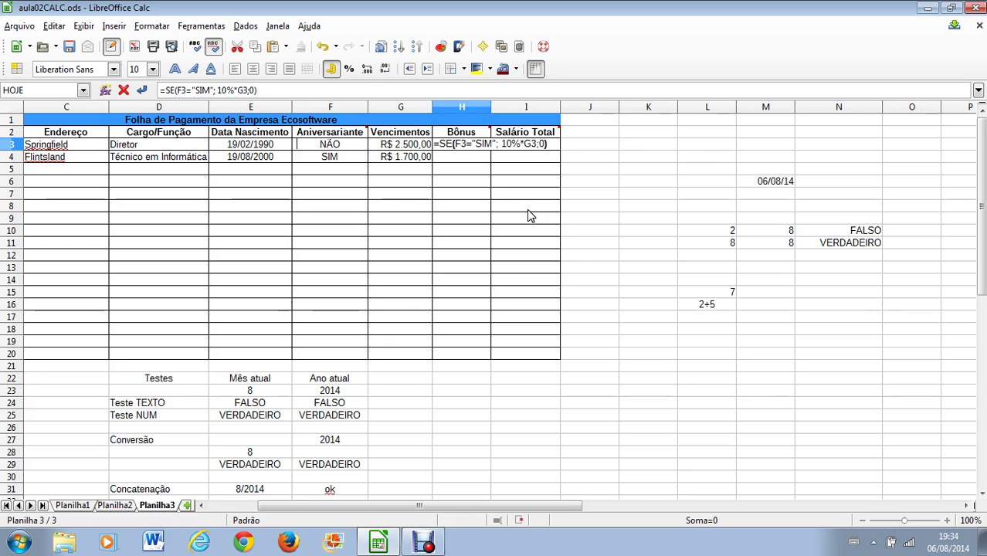
key("Return")
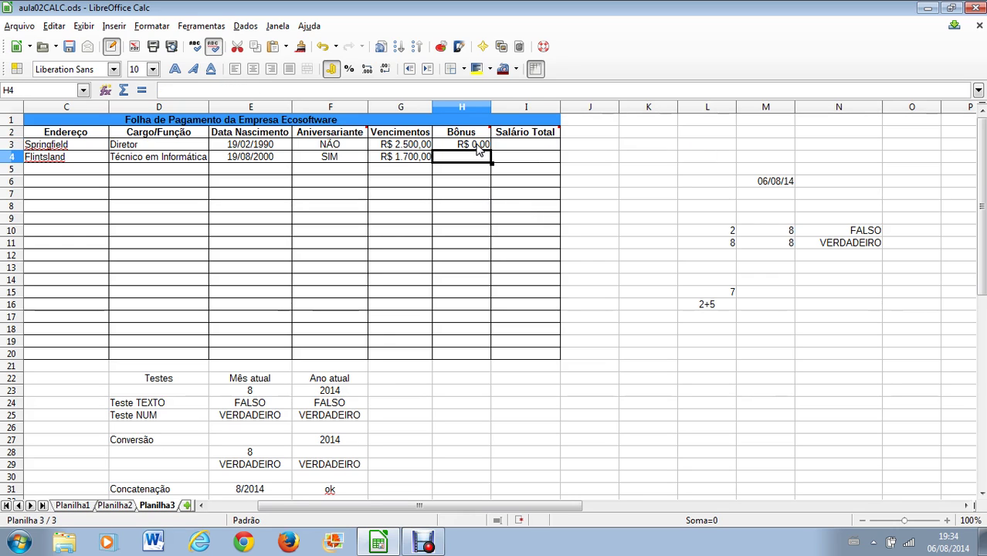
- Fill the Bônus formula from H3 down to H4 and check the copied formula in H4
key("Up")
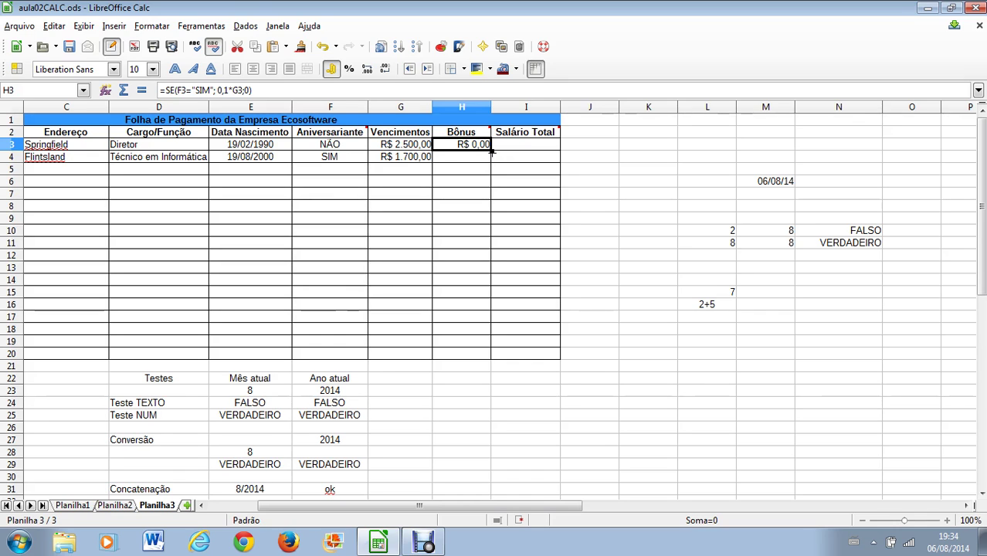
left_click_drag(492, 151, 491, 163)
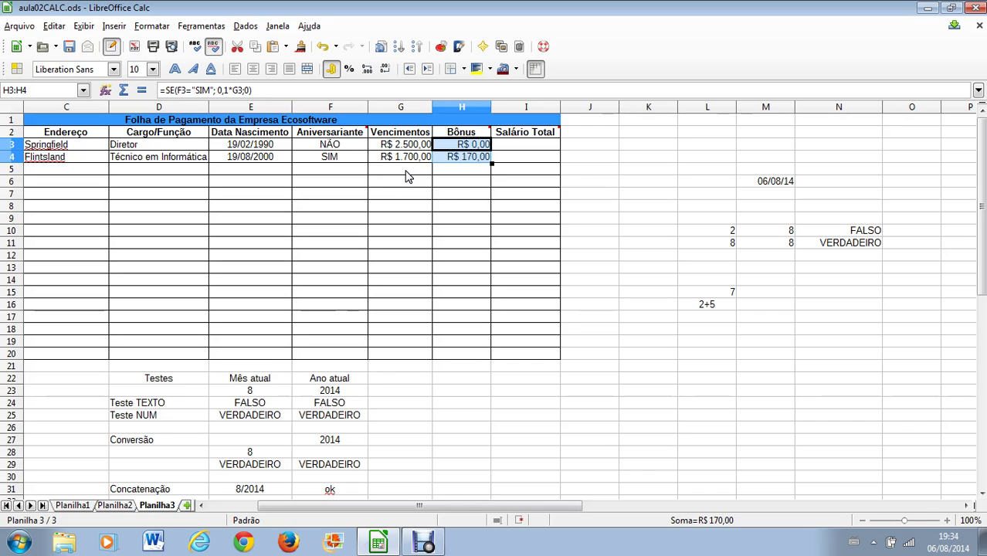
left_click(452, 171)
left_click(469, 160)
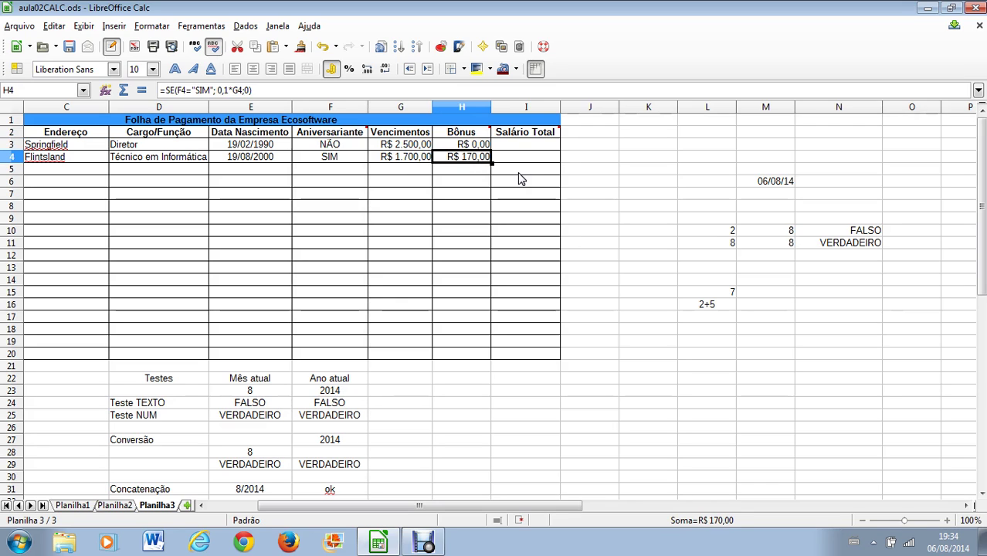
- Enter the Salário Total formula =G3+H3 in cell I3
left_click(541, 148)
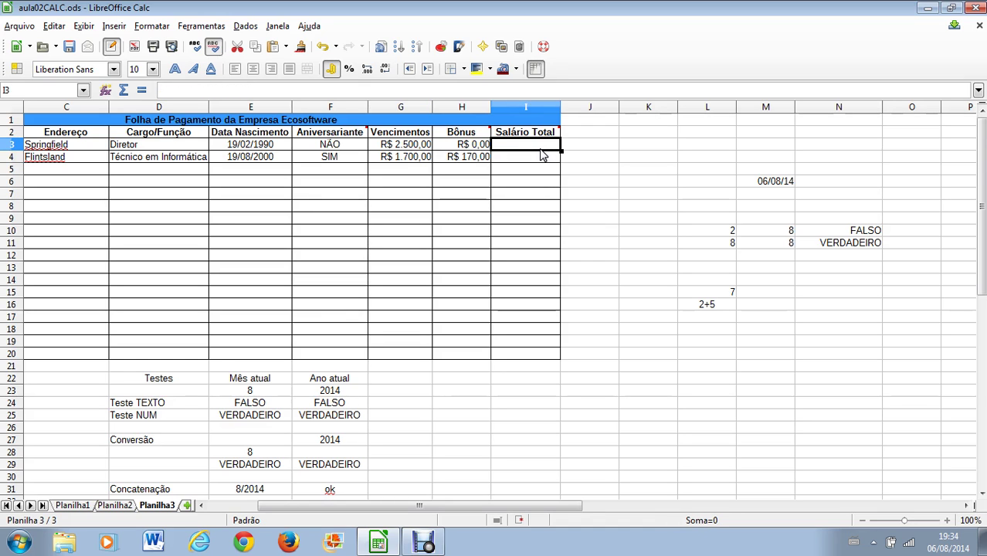
type("=")
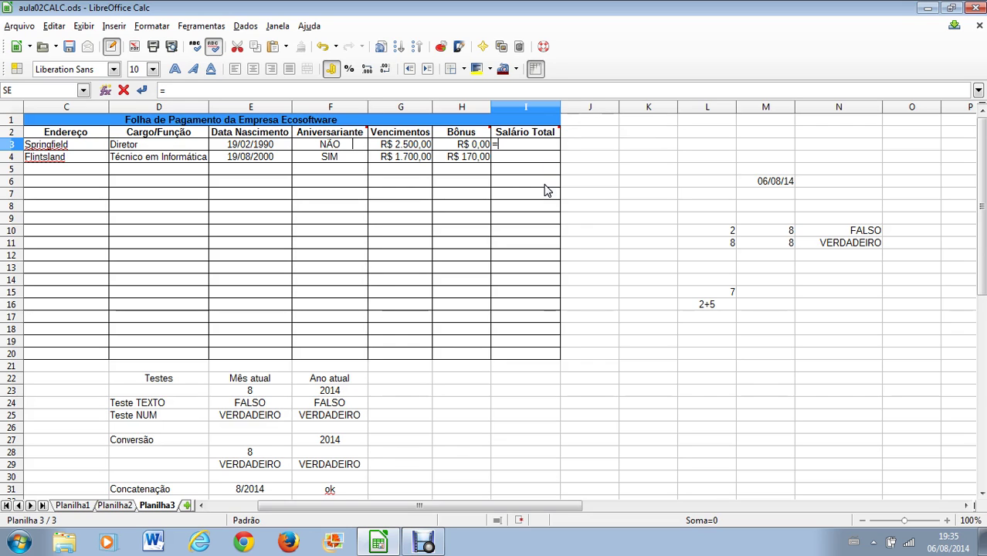
type("g3+h3")
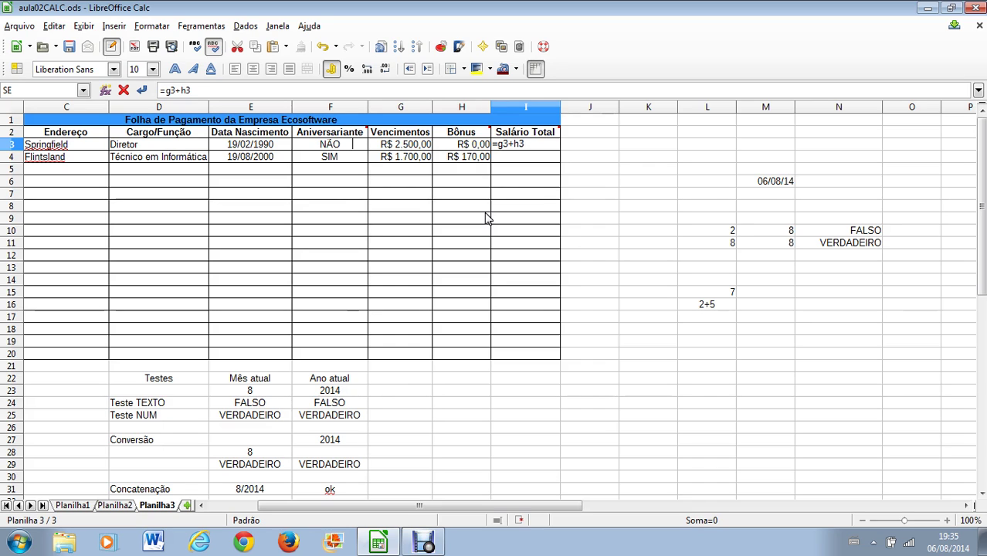
key("Return")
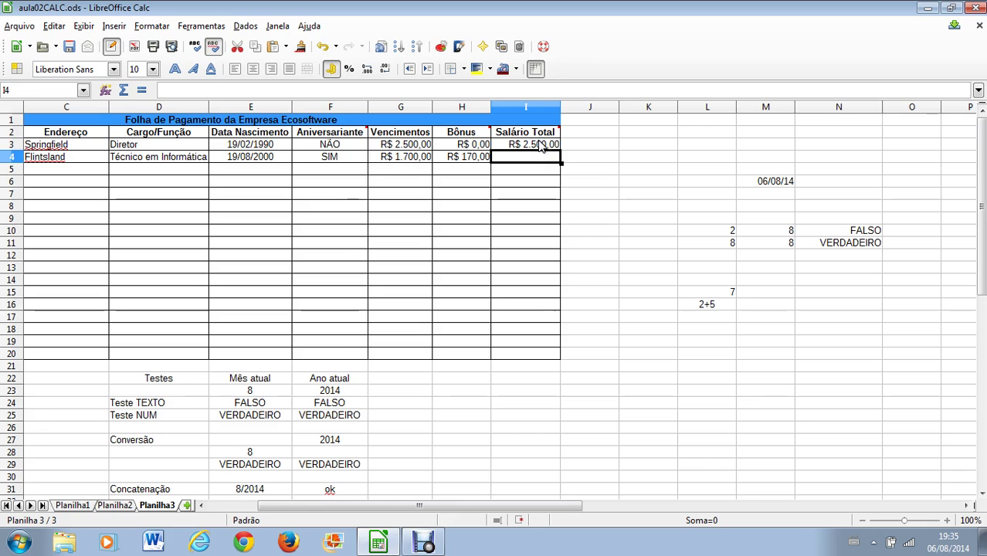
- Fill the Salário Total formula from I3 down to I4
left_click(541, 147)
left_click_drag(559, 154, 558, 162)
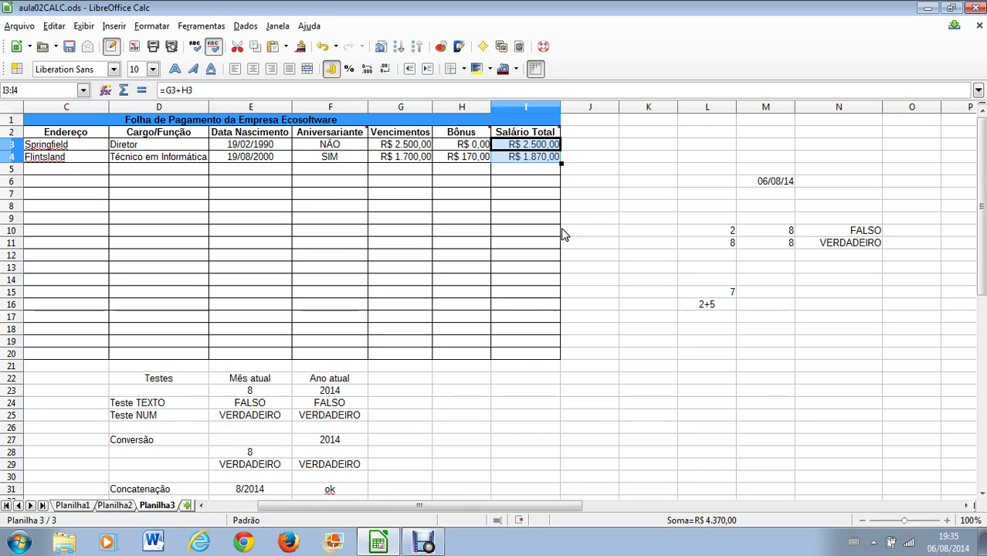
left_click(538, 211)
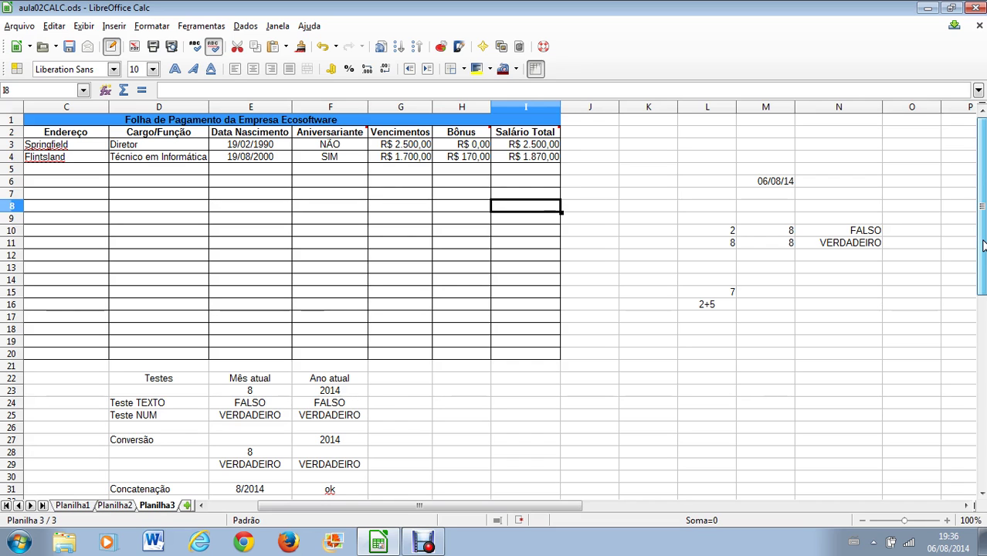
- Review the current month and current year formulas in cells E23 and F23 of the Testes area
mouse_move(984, 245)
left_mouse_down()
mouse_move(984, 255)
mouse_move(984, 240)
left_mouse_up()
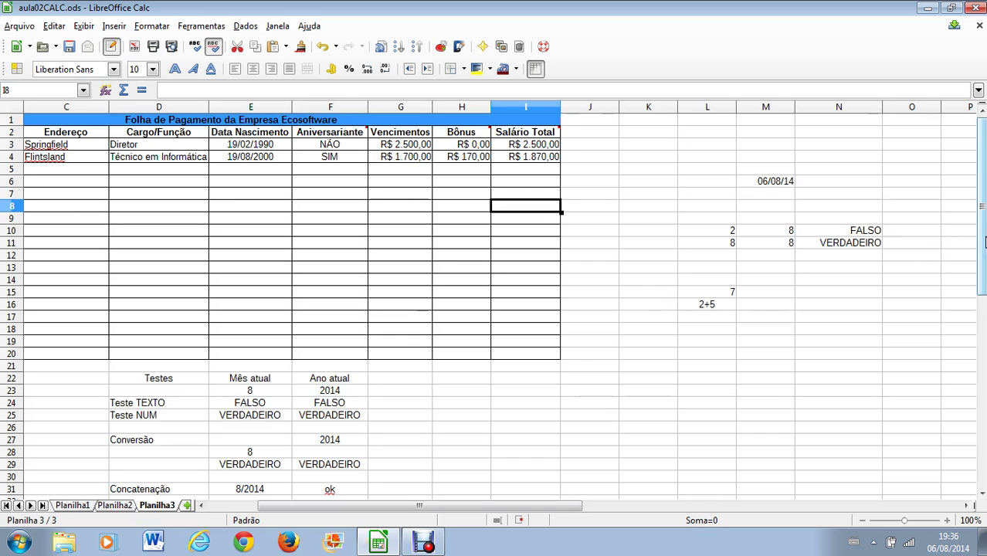
left_click_drag(984, 242, 984, 272)
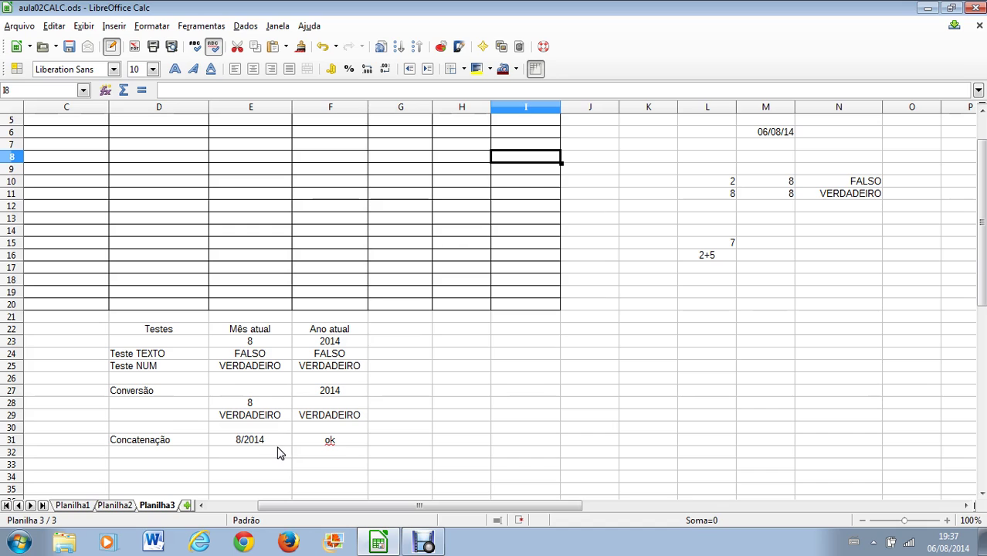
left_click(276, 344)
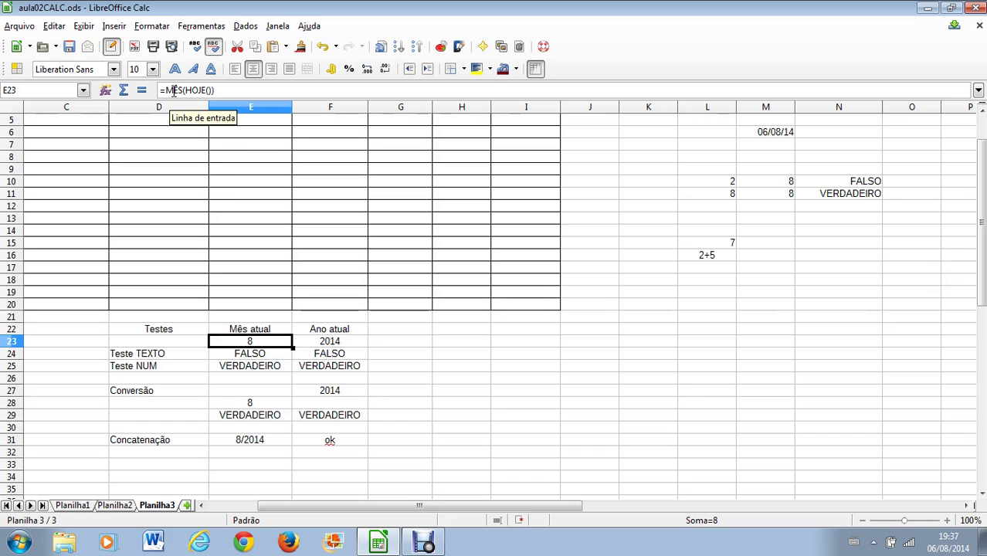
left_click(343, 343)
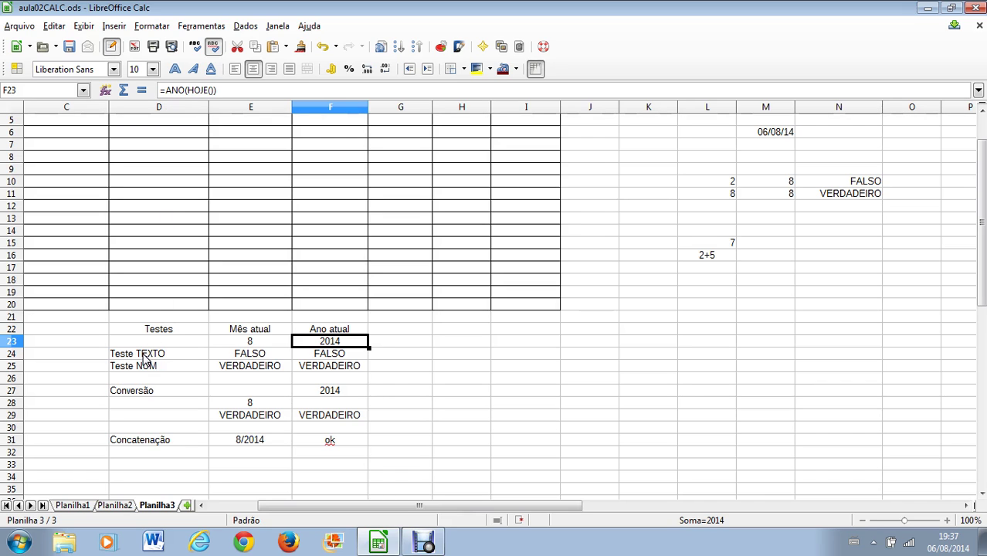
- Browse the Informações category in the function wizard for the text and number test functions, leaving the F23 formula as it is
left_click(105, 90)
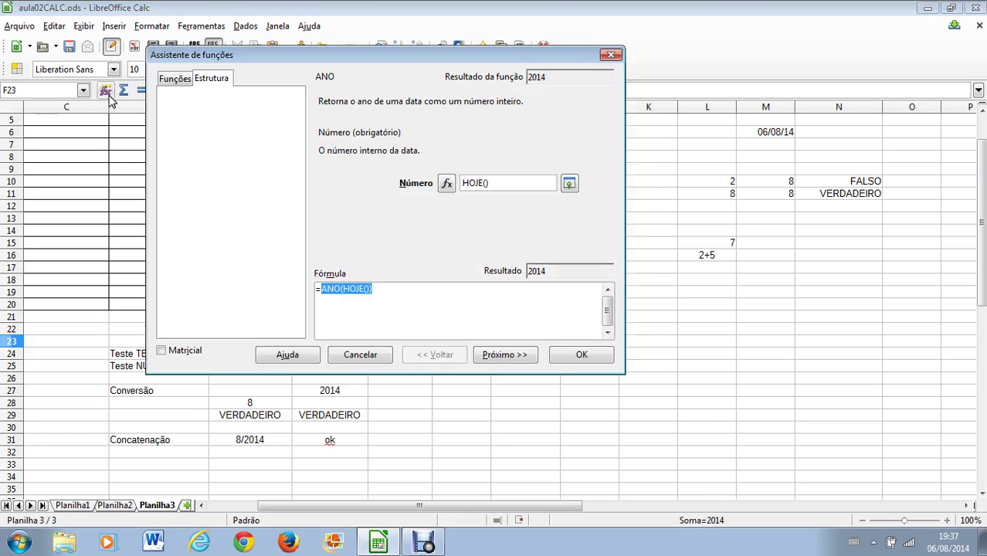
left_click(185, 81)
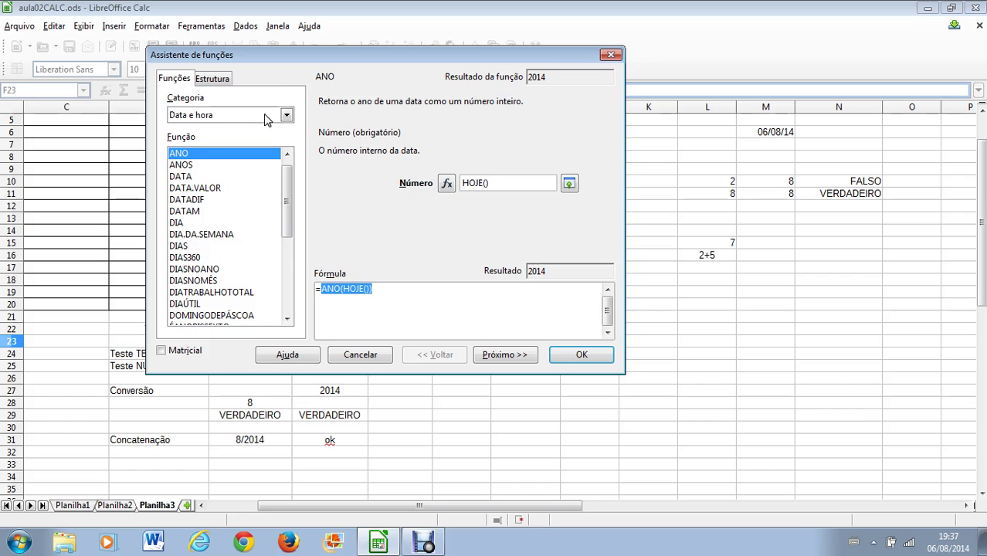
left_click(286, 114)
left_click(208, 175)
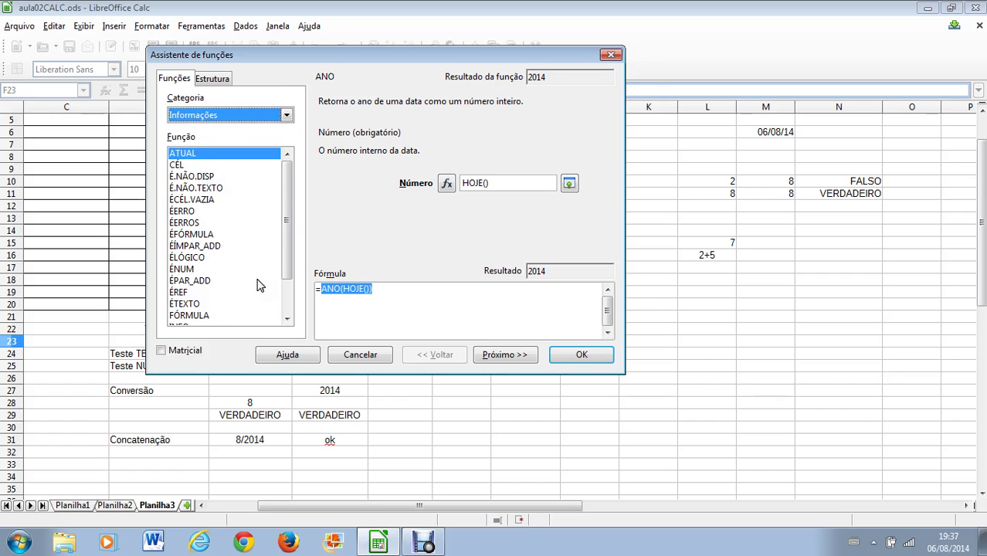
scroll(286, 220, "down", 1)
scroll(200, 193, "up", 1)
left_click(381, 356)
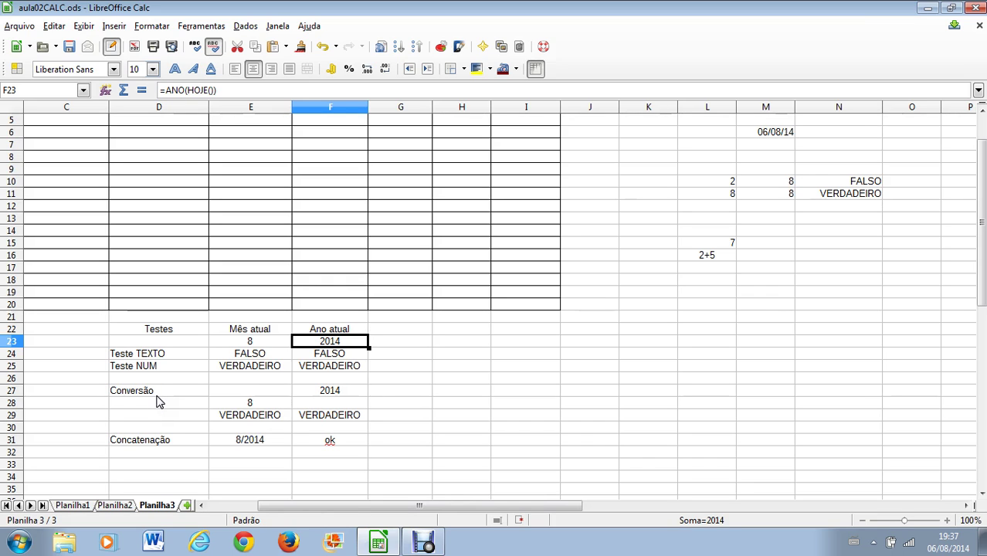
- Examine the Teste TEXTO formulas in E24 and F24 against the month and year cells E23 and F23 they reference
left_click(265, 343)
left_click(351, 348)
left_click(261, 345)
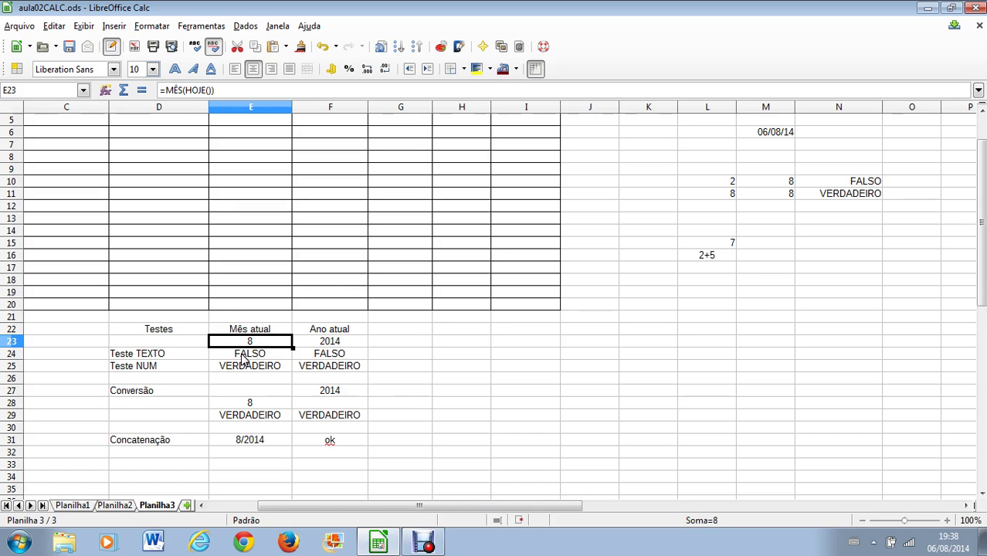
left_click(244, 359)
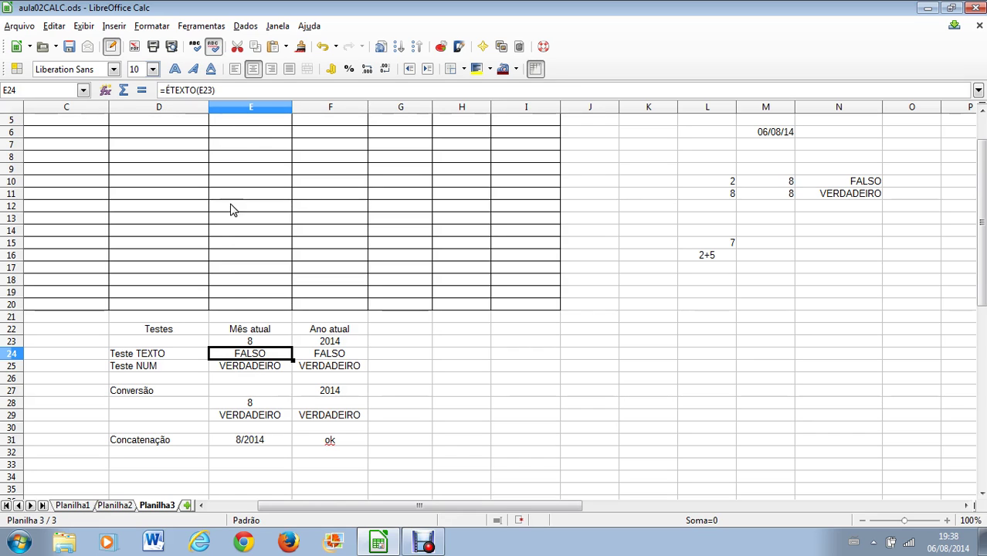
left_click(255, 338)
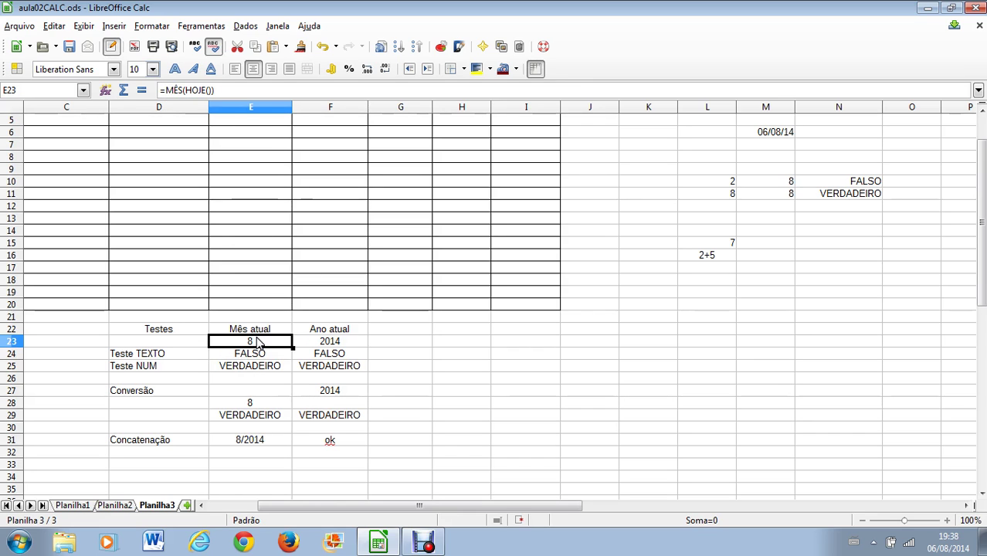
left_click(256, 355)
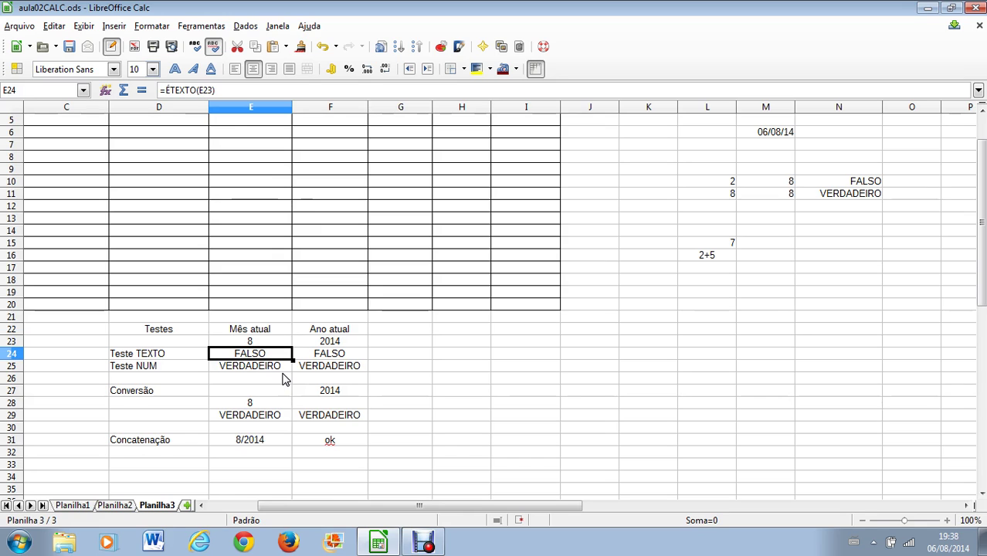
left_click(272, 342)
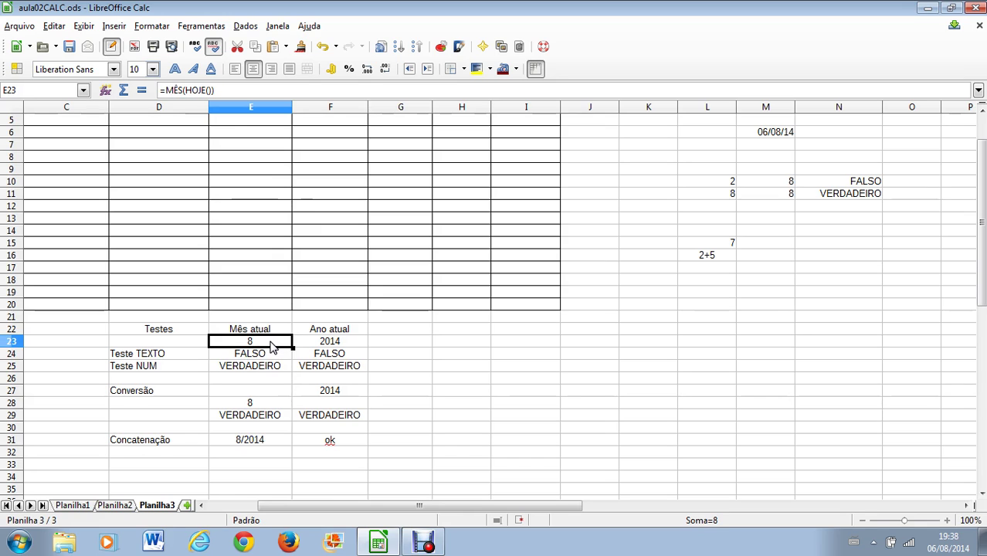
left_click(270, 356)
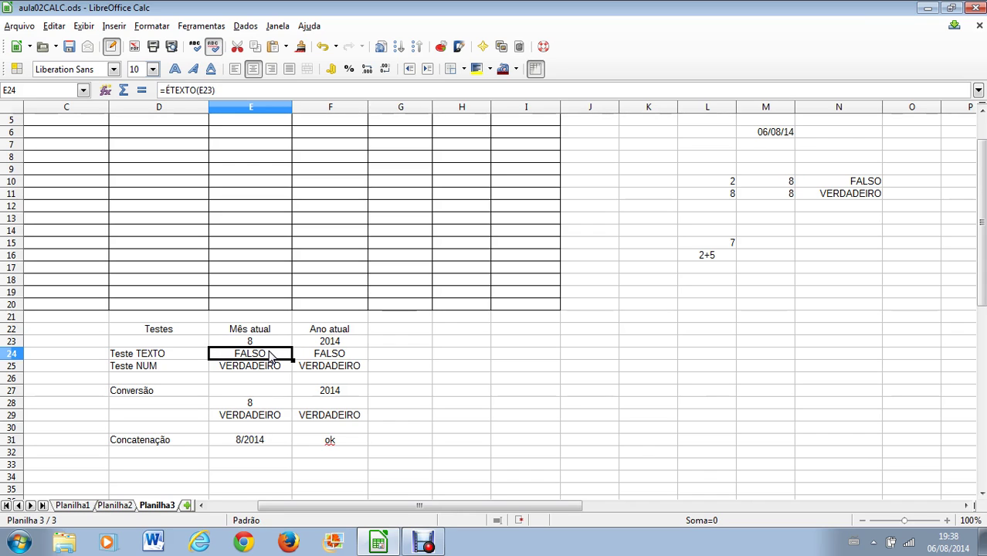
left_click(332, 356)
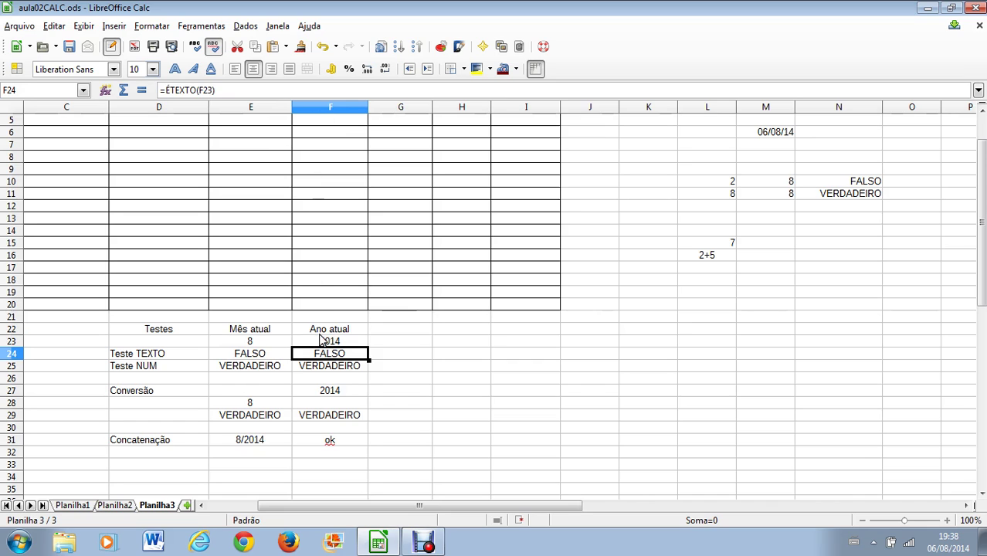
left_click(332, 342)
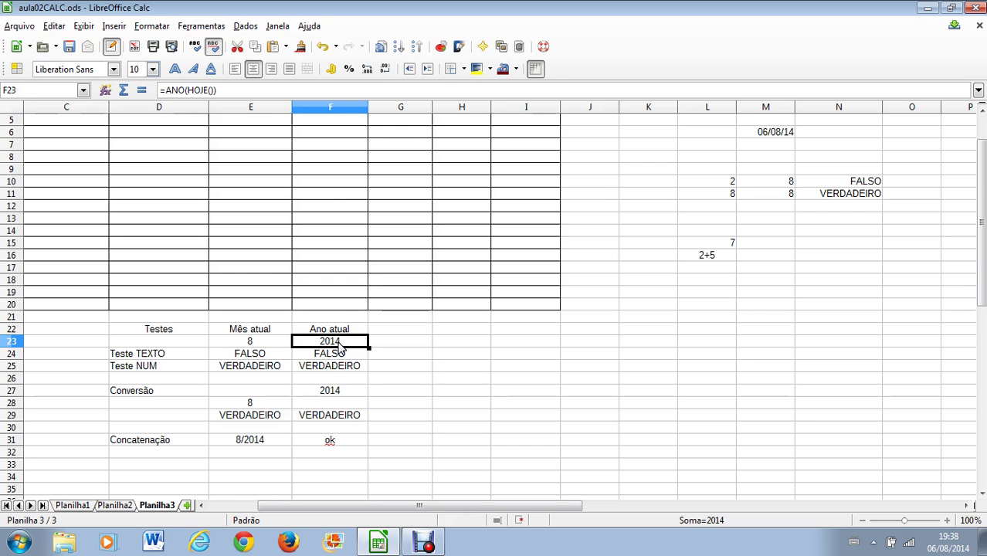
- Examine the Teste NUM formulas in E25 and F25 that check whether the month and year are numbers
left_click(152, 373)
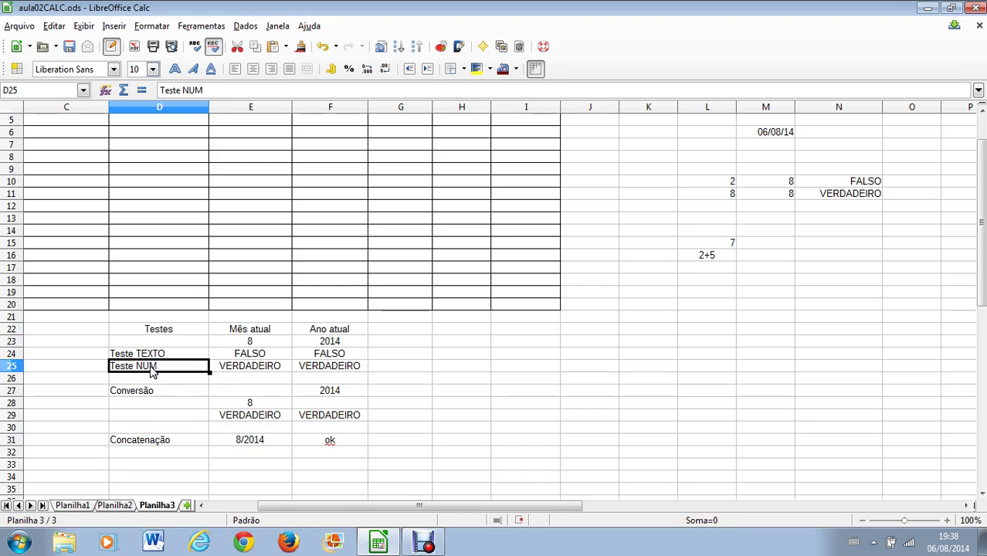
left_click(252, 374)
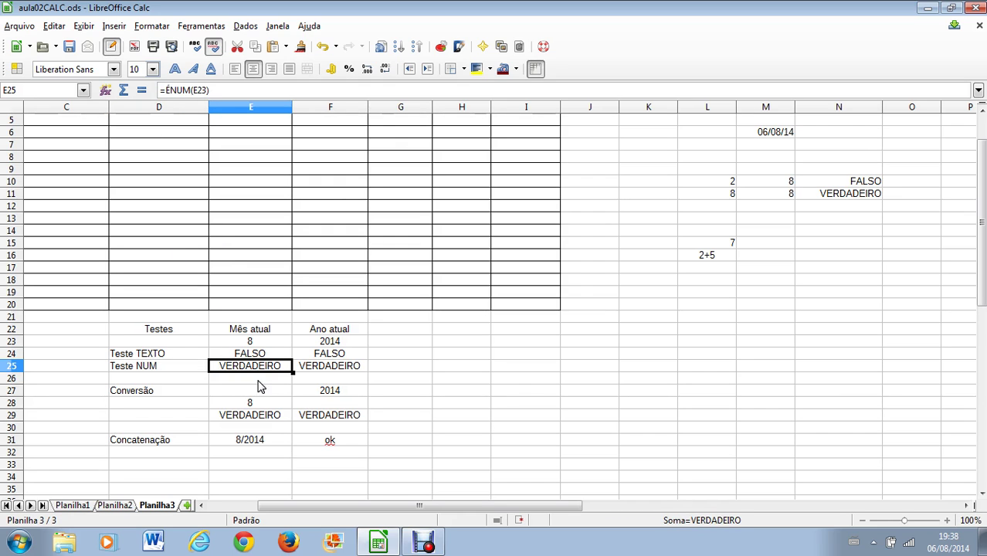
left_click(256, 341)
left_click(252, 370)
left_click(340, 370)
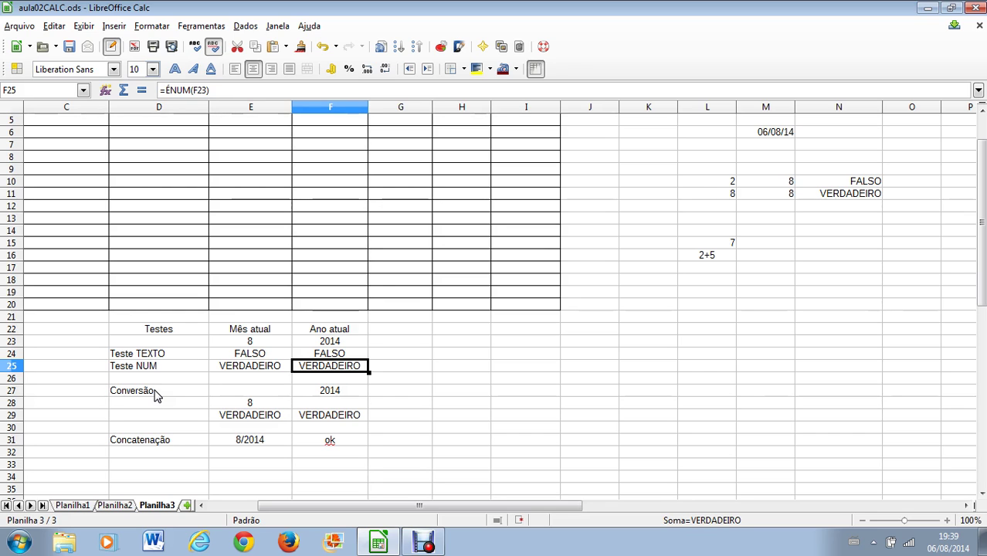
- Compare the Conversão formulas in E28 and F27 that convert the month and year to text with TEXTO
left_click(258, 404)
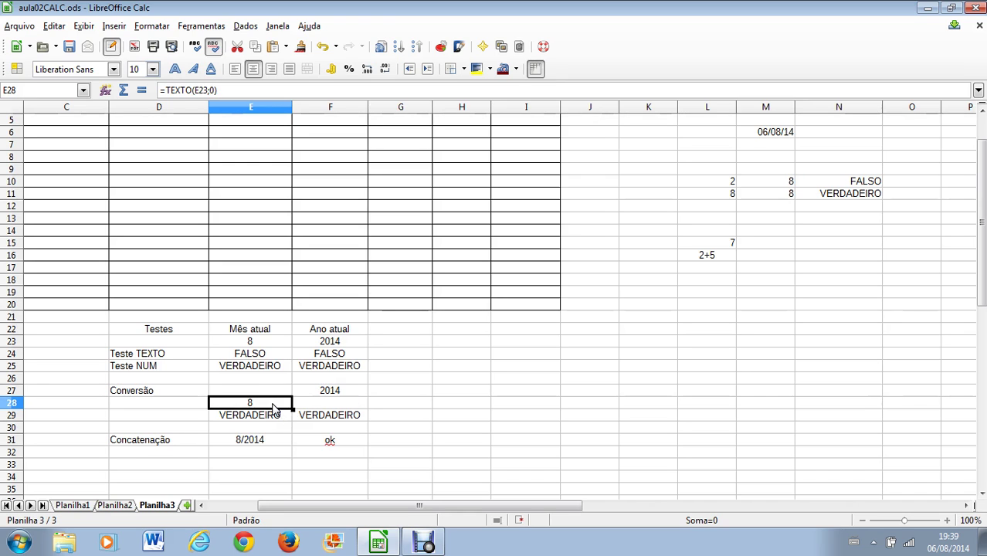
left_click(344, 398)
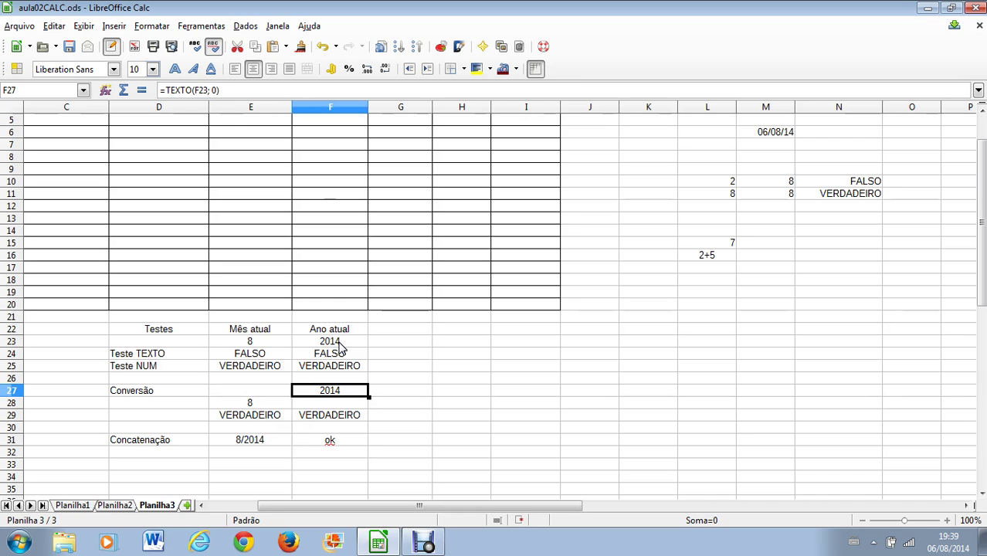
left_click(269, 404)
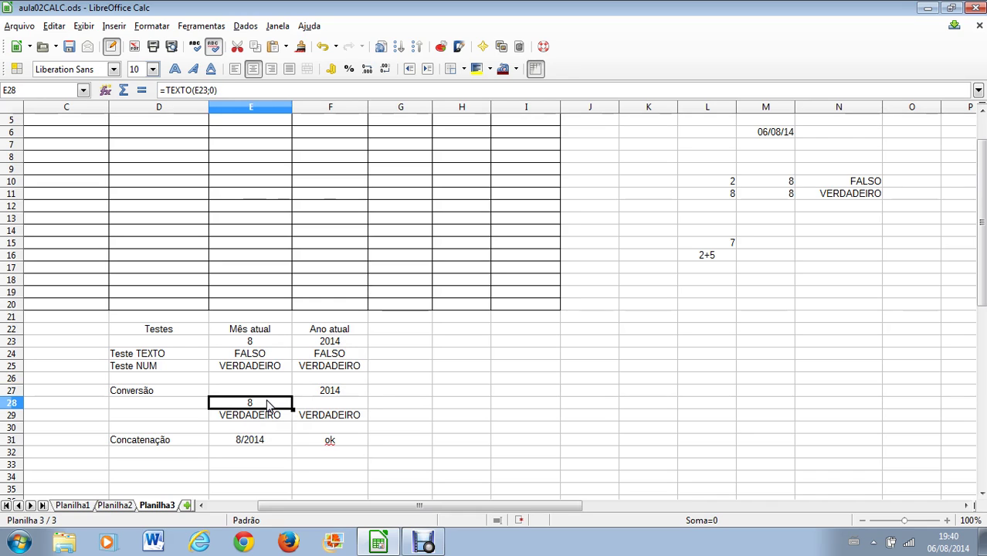
left_click(342, 392)
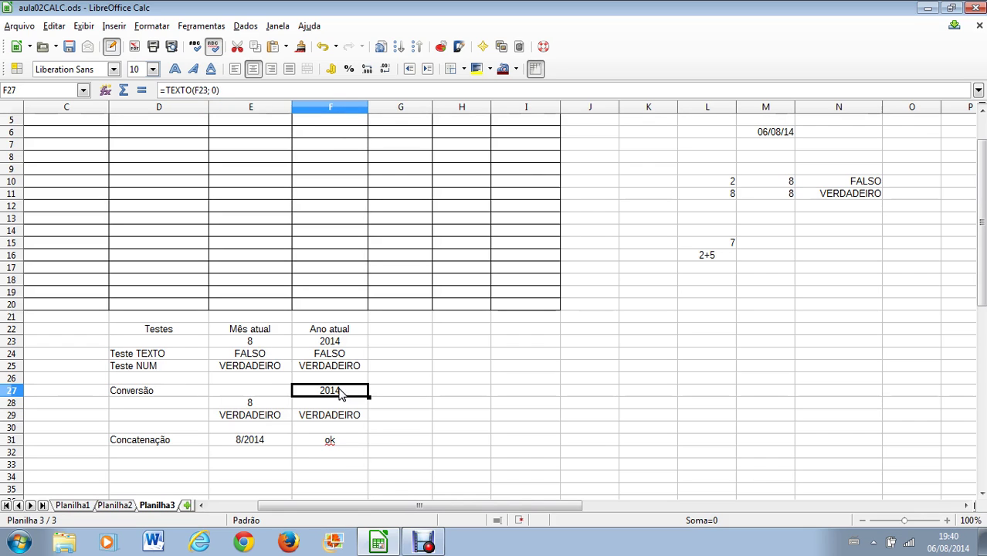
left_click(276, 406)
left_click(319, 390)
left_click(266, 402)
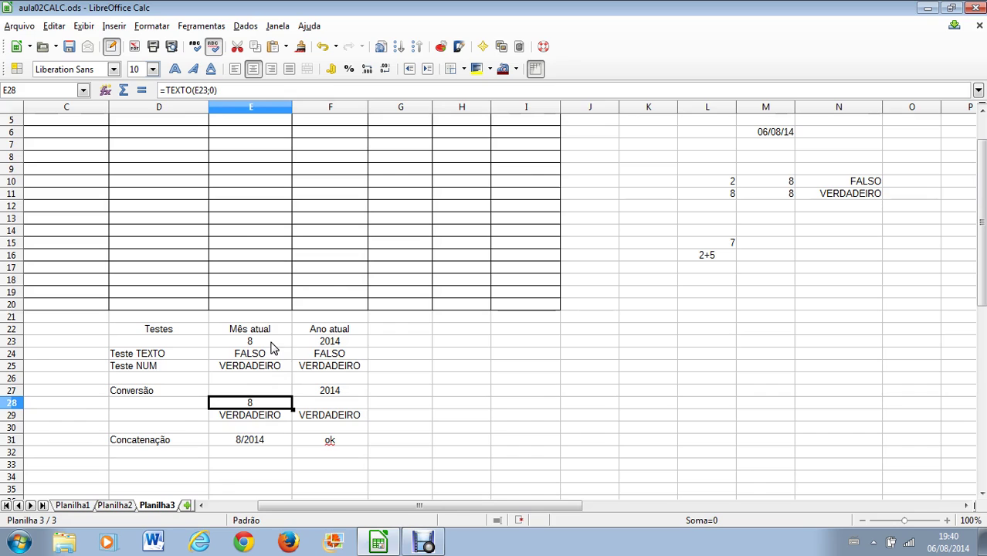
- Compare the ÉTEXTO checks of the converted values in E29 and F29 with the original text tests in E24 and F24
left_click(252, 418)
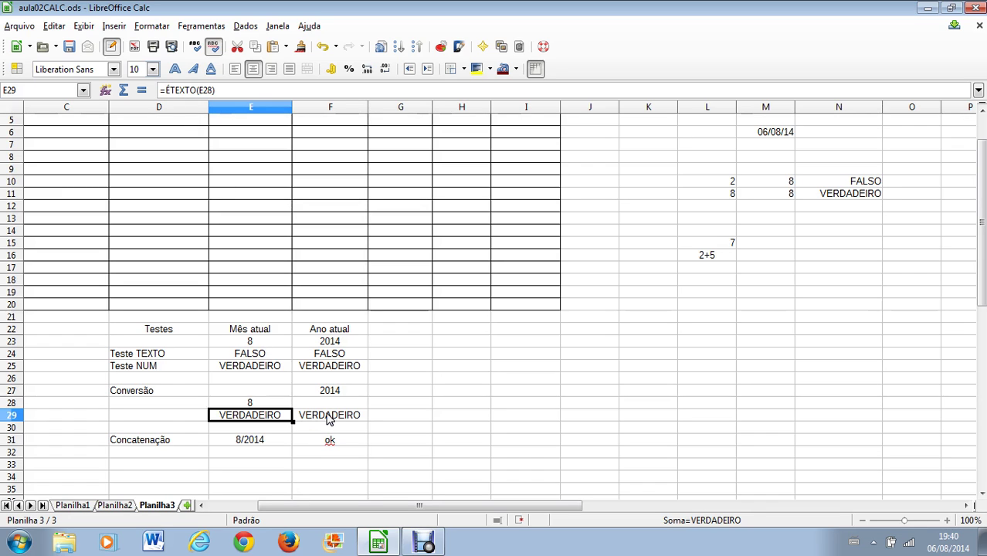
left_click(328, 418)
left_click(289, 418)
left_click(274, 358)
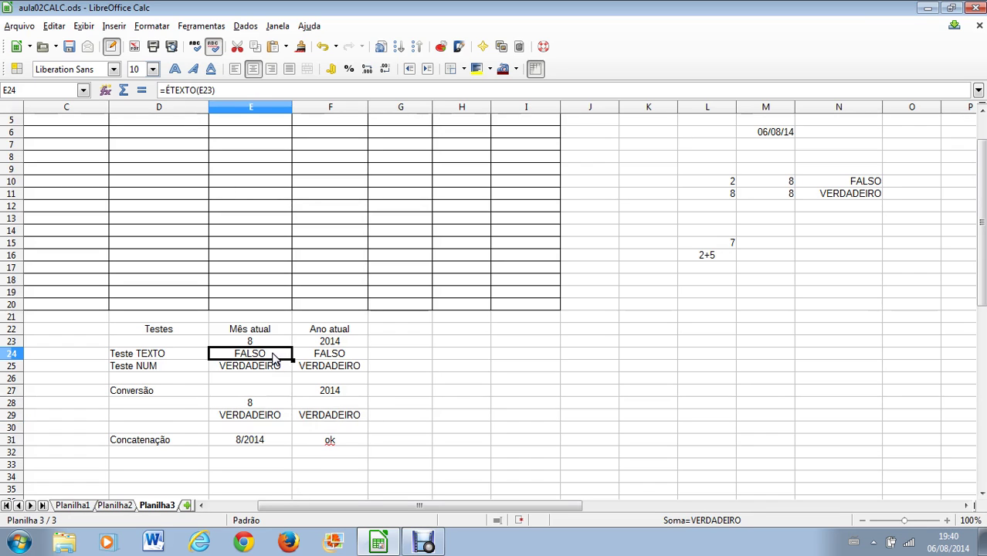
left_click(327, 355)
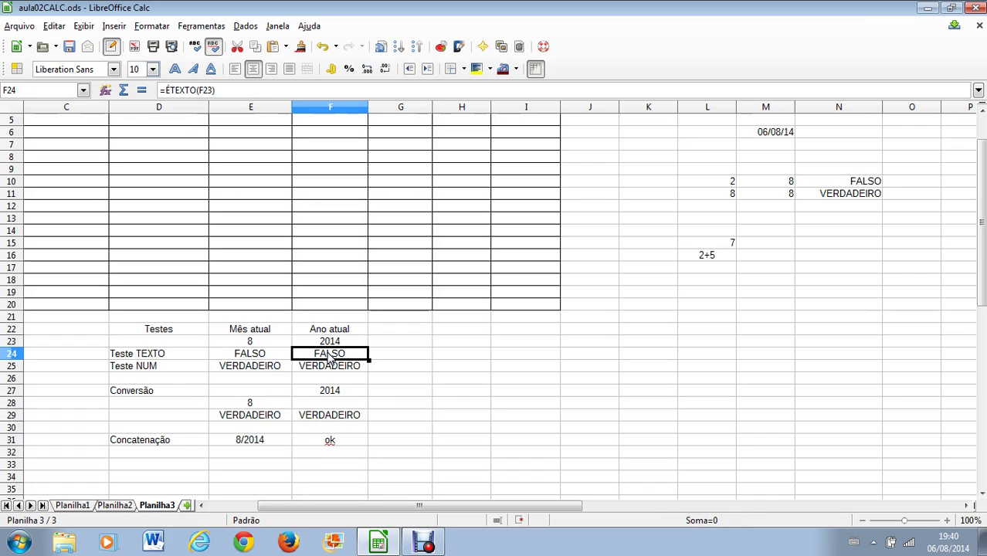
left_click(272, 419)
left_click(315, 419)
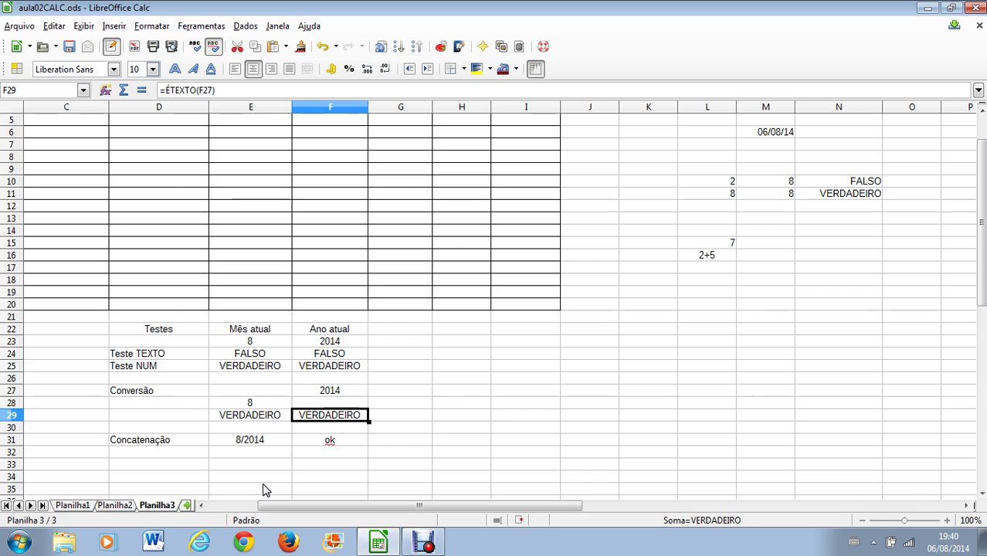
- Review the Concatenação formula in E31 that joins month and year, and return to the payroll table
left_click(266, 441)
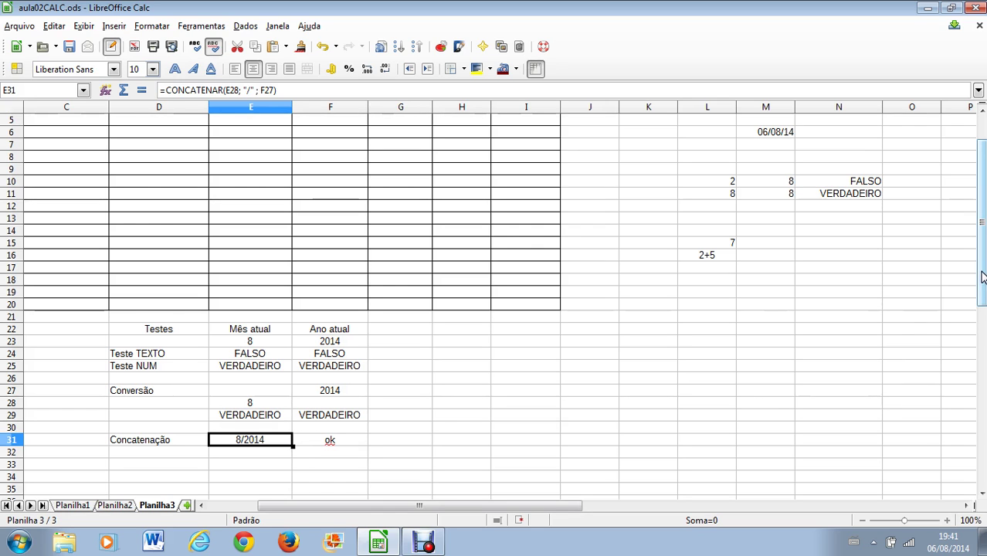
mouse_move(983, 276)
left_mouse_down()
mouse_move(985, 307)
mouse_move(985, 259)
left_mouse_up()
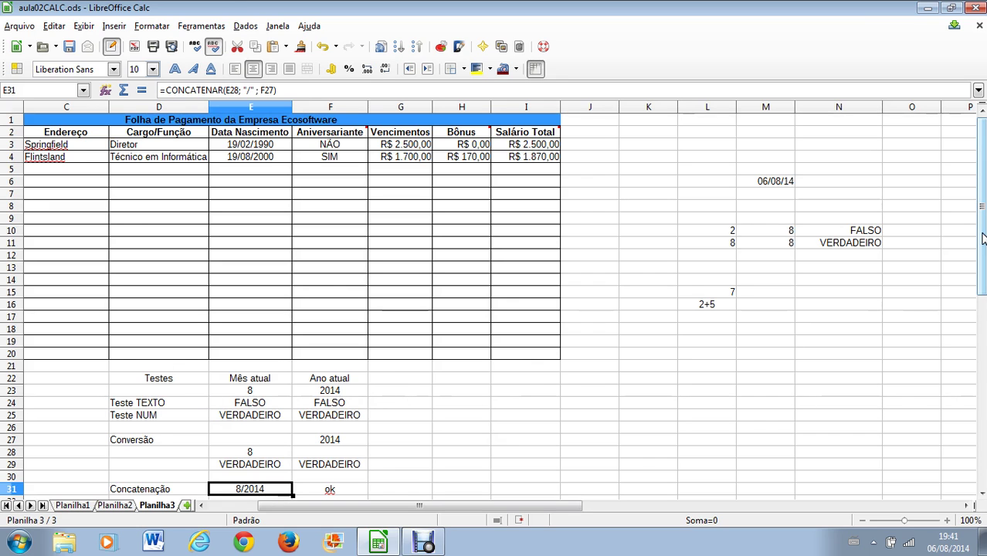
left_click_drag(983, 238, 983, 206)
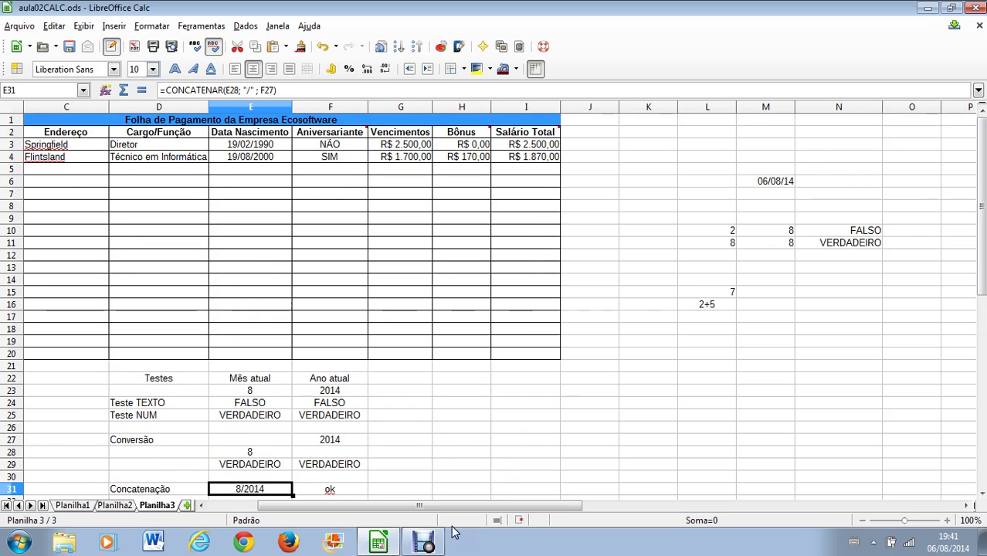